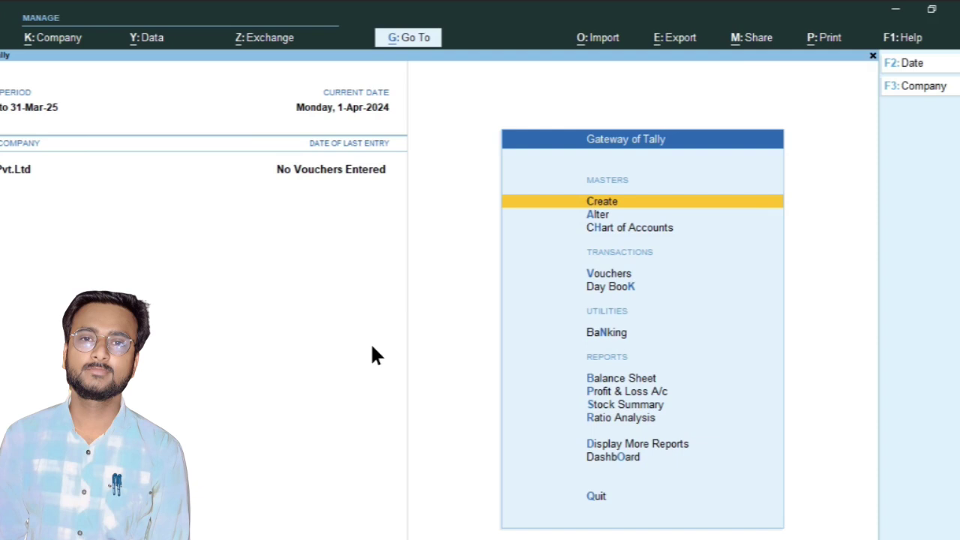
click(23, 150)
key(Down)
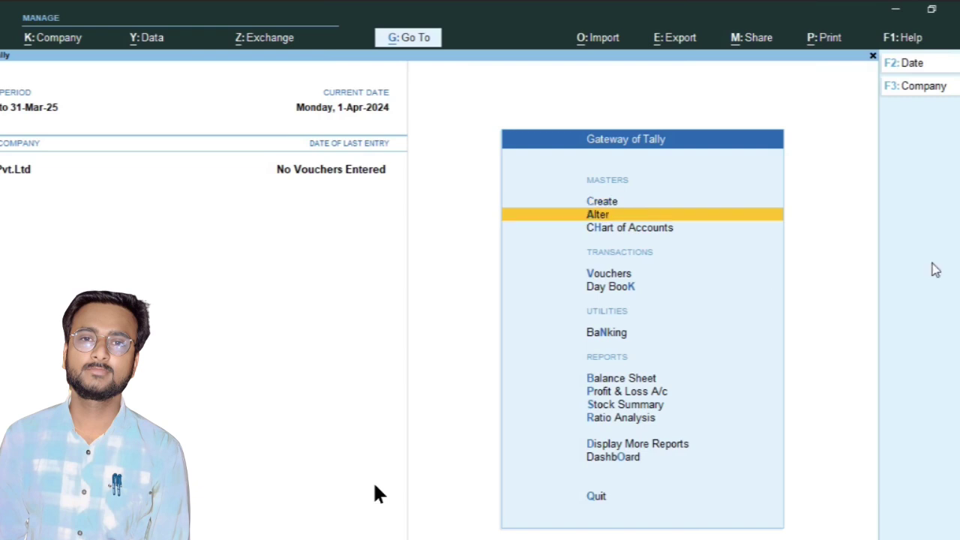
key(Down)
key(Down)
key(Down)
key(Down)
key(Down)
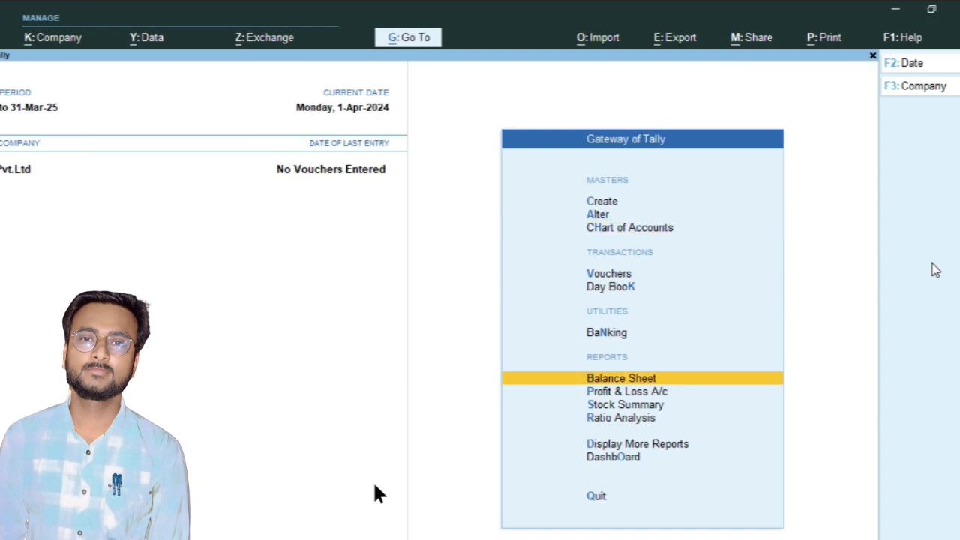
key(Up)
key(Up)
key(Up)
key(Up)
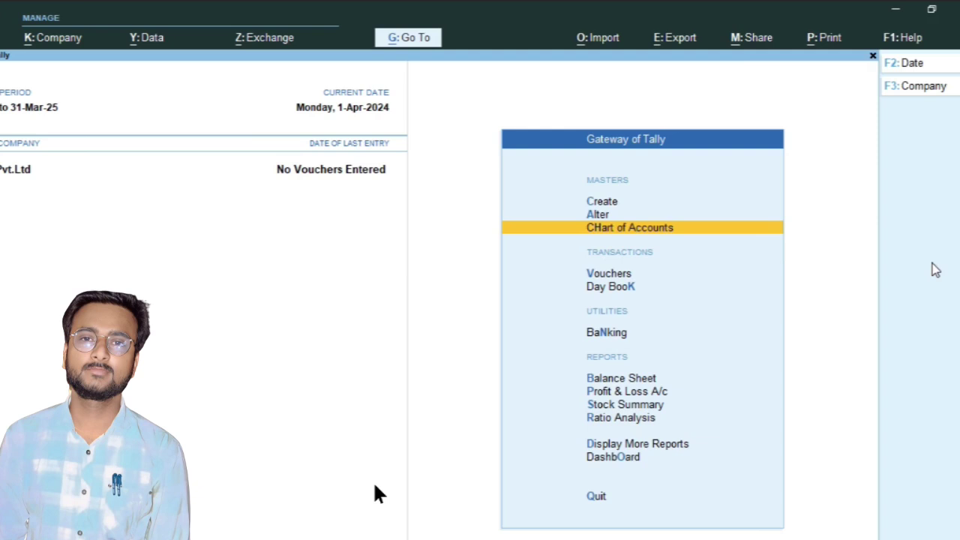
key(Up)
key(Up)
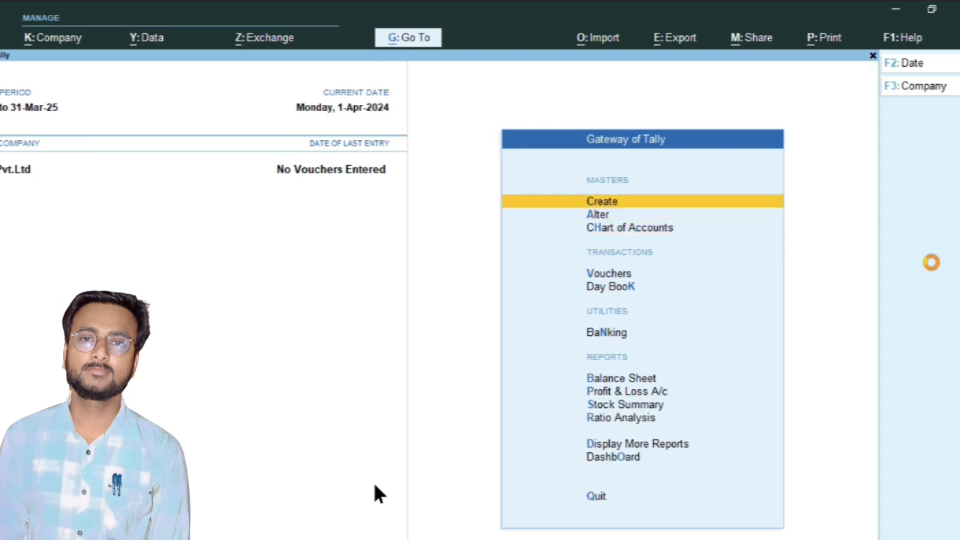
Start creating a new ledger master and name it Capital, leaving the alias empty
key(Return)
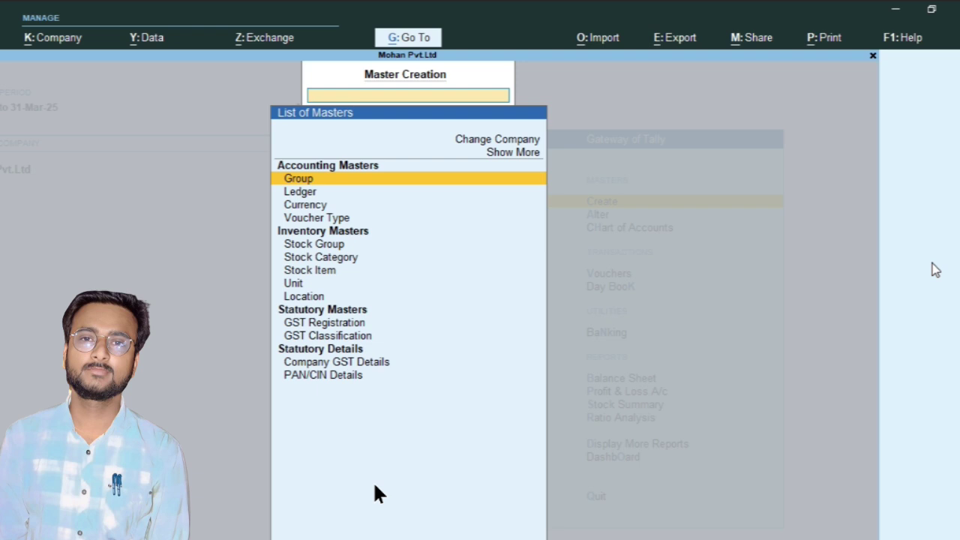
key(Down)
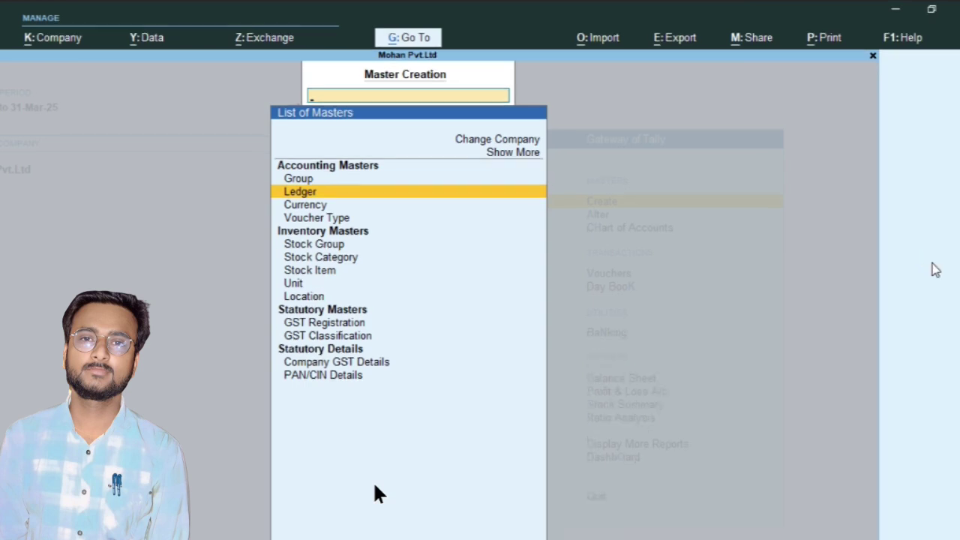
key(Return)
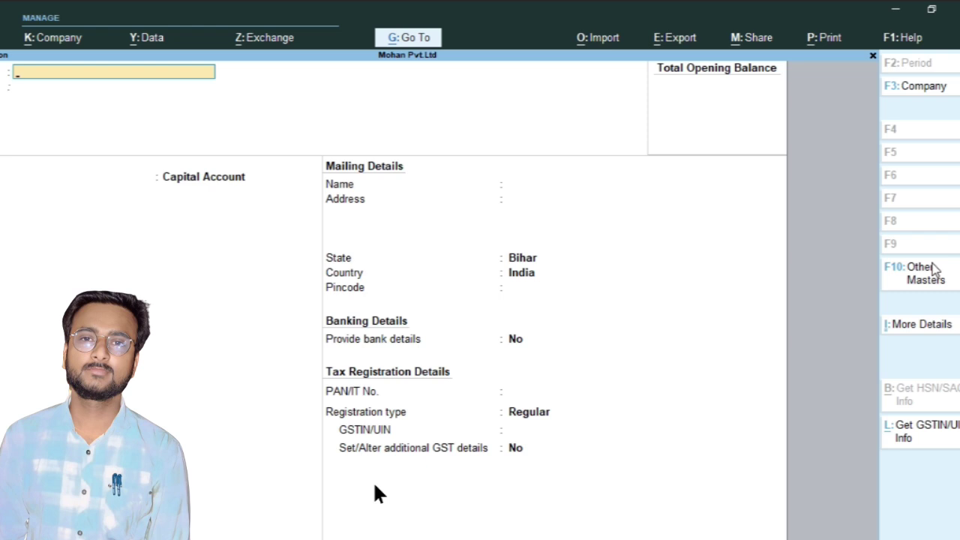
text(Capital)
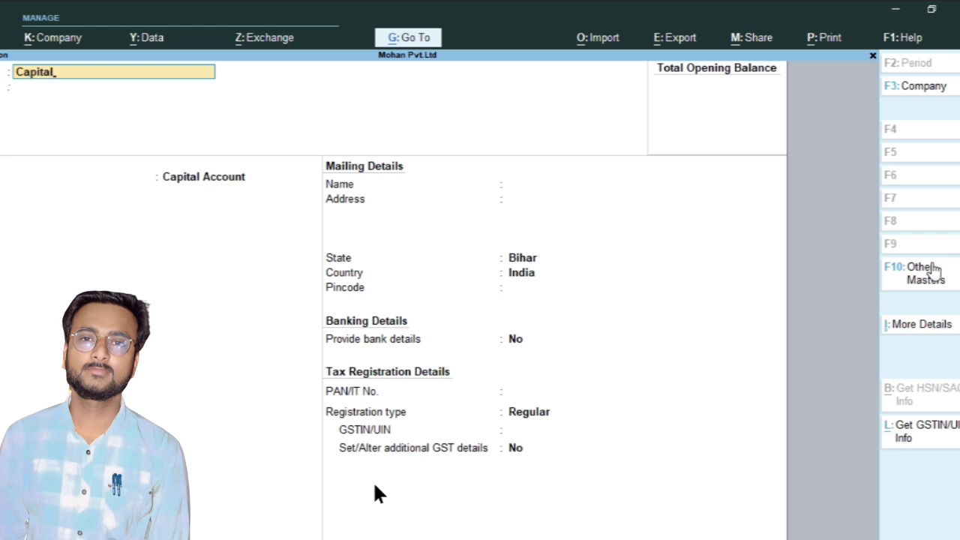
key(Return)
key(Return)
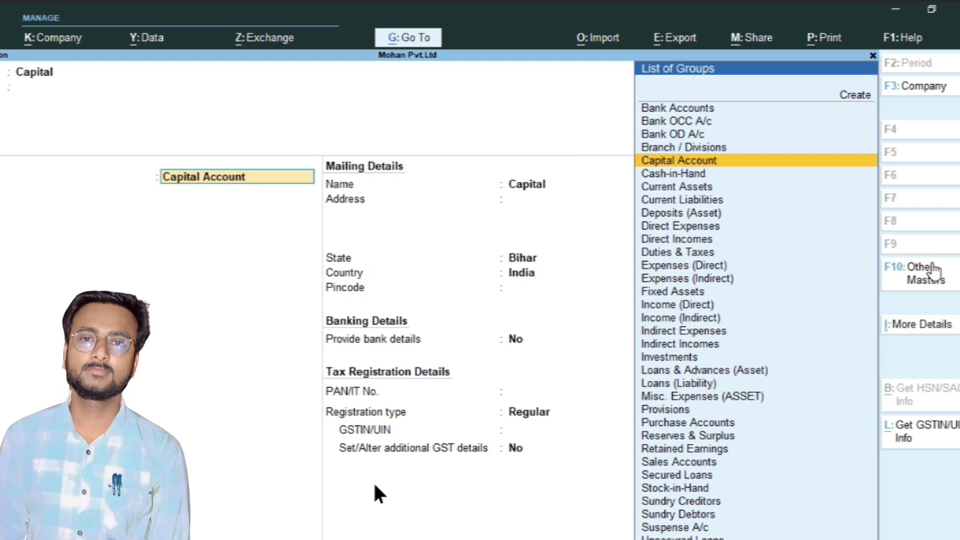
Place the Capital ledger under the Capital Account group, keep the state as Bihar and save the ledger
key(Return)
key(Return)
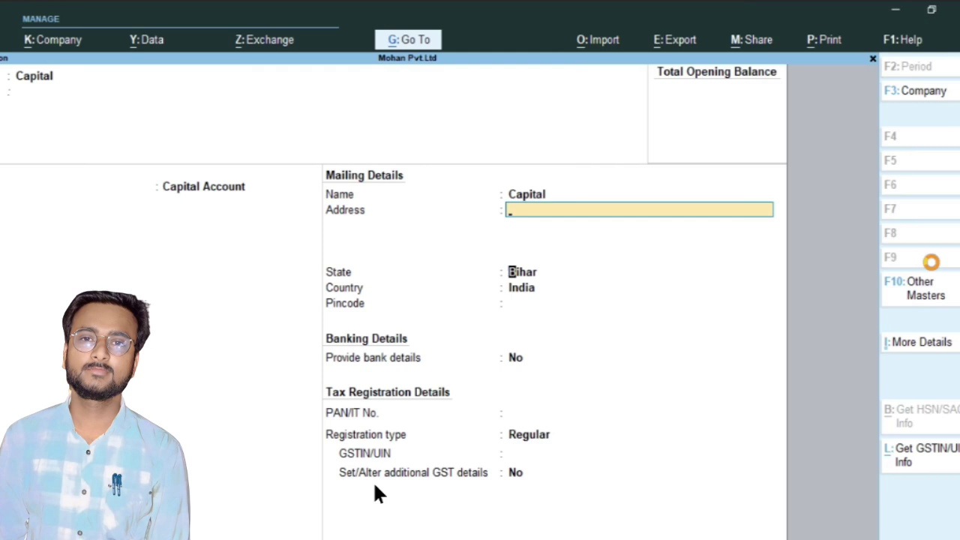
key(Return)
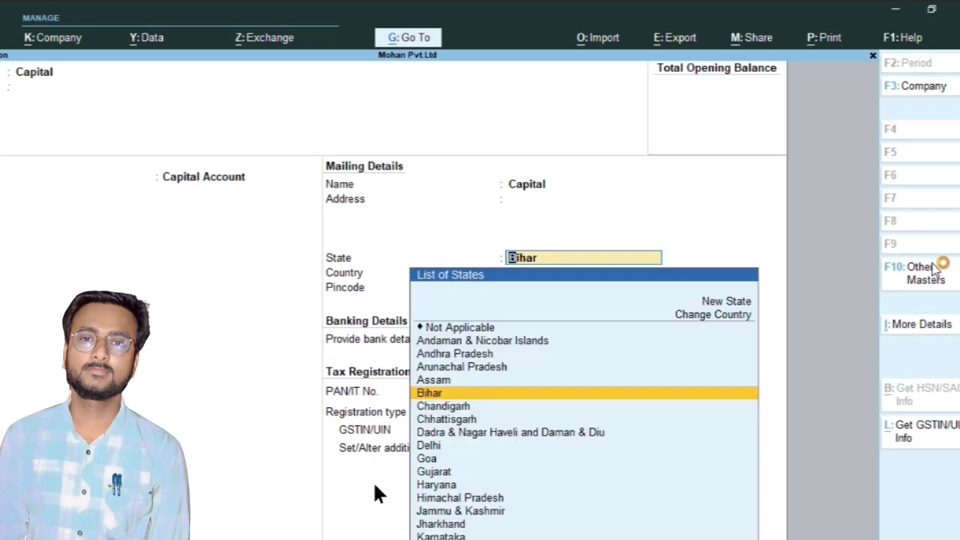
key(Return)
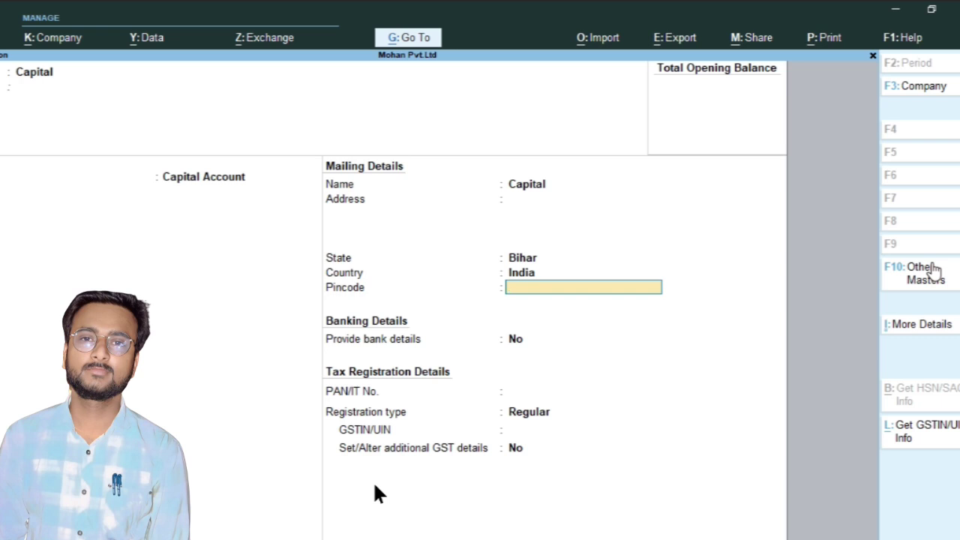
key(ctrl)
click(931, 264)
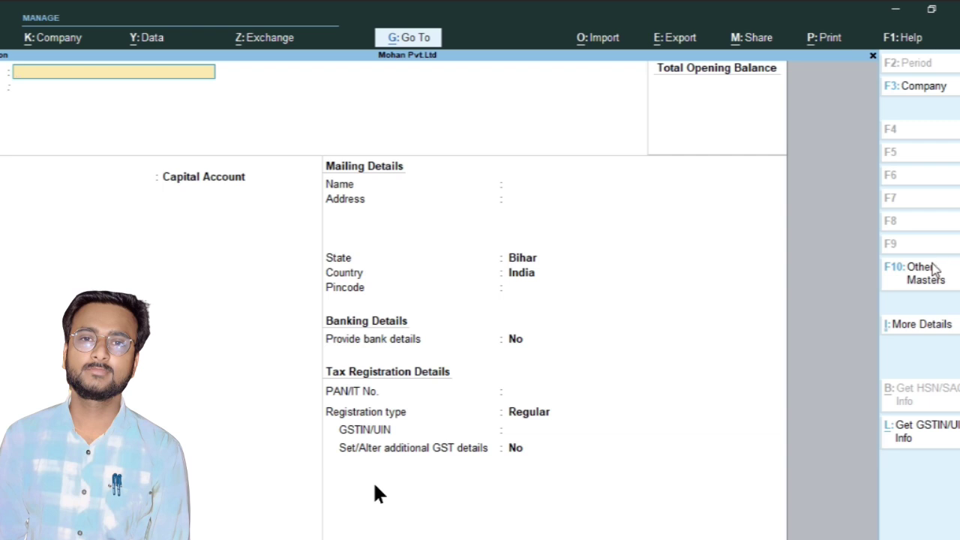
Name the new ledger Puchase and place it under the Purchase Accounts group
text(Puchase)
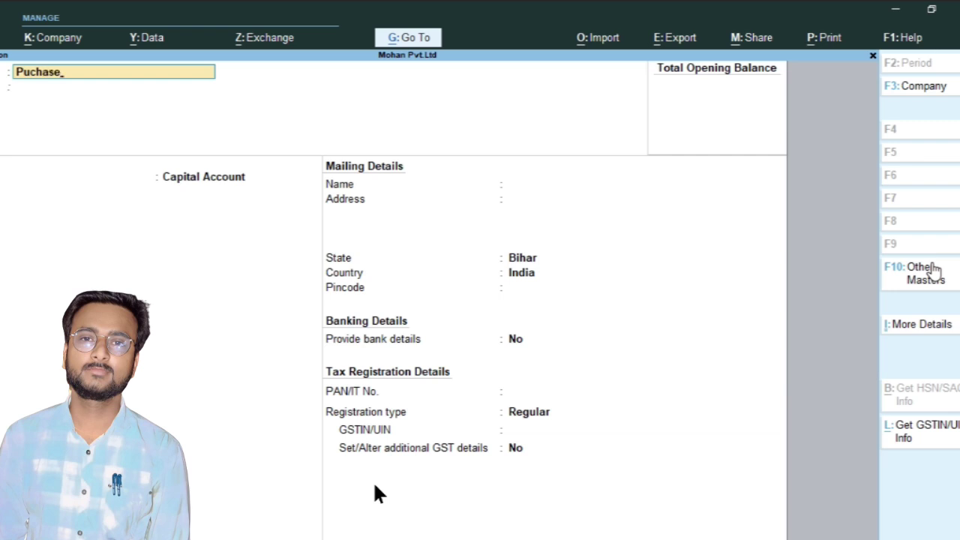
key(Return)
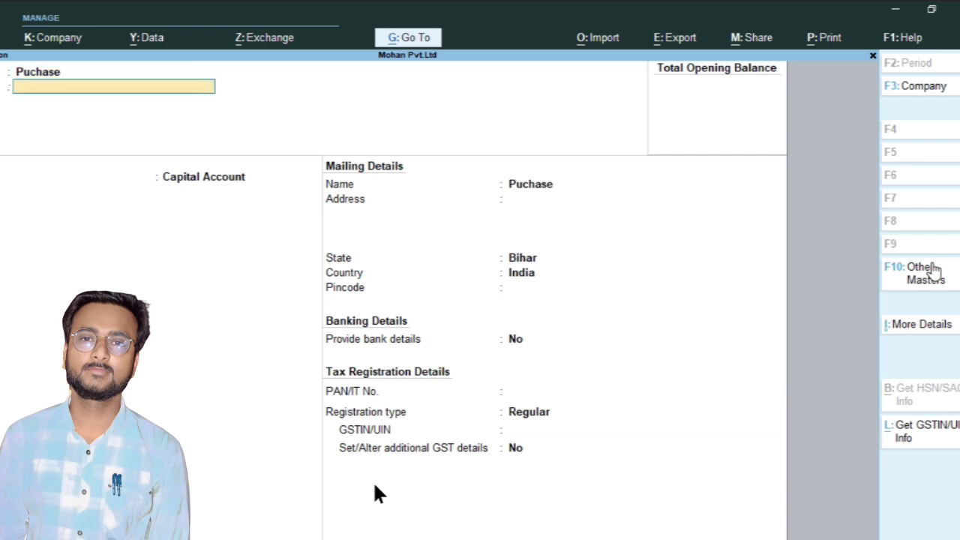
key(Return)
text(Pu)
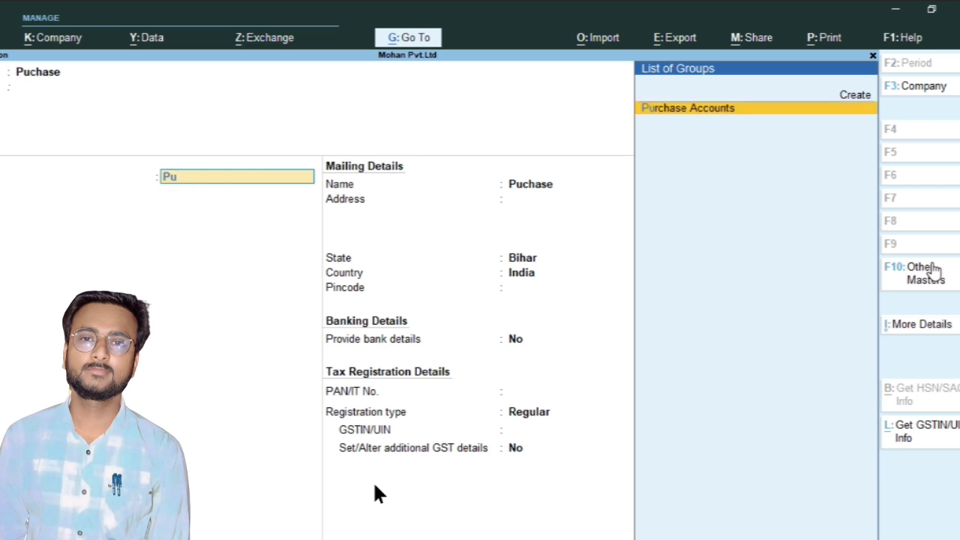
text(rc)
key(Return)
Keep the default tax settings and no bank details for the Puchase ledger, and save it
key(Return)
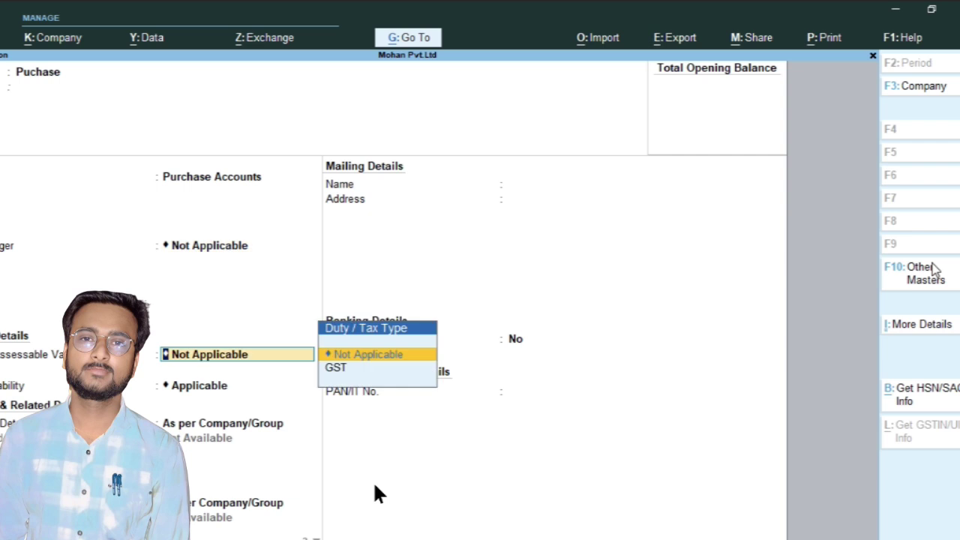
key(Return)
key(Return)
key(Return)
key(Return)
key(Return)
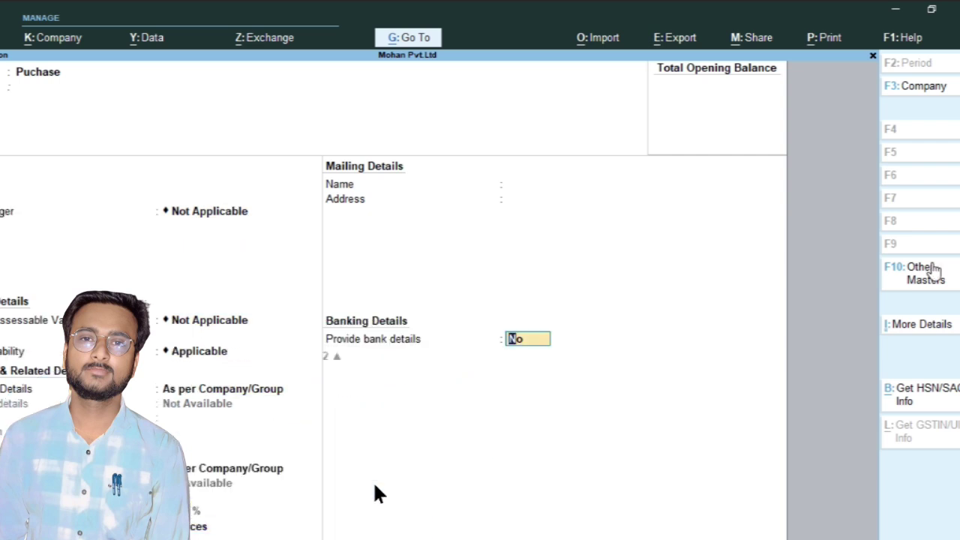
key(Return)
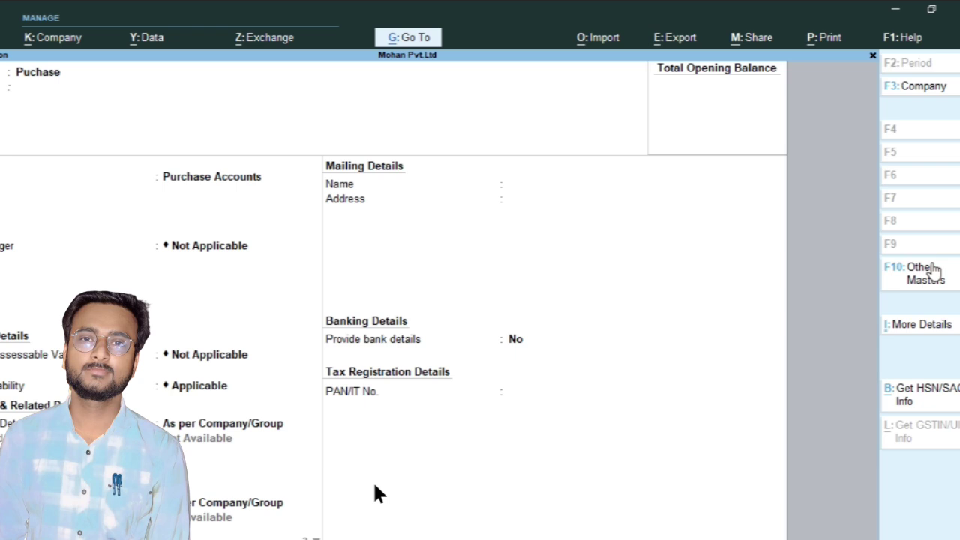
key(Return)
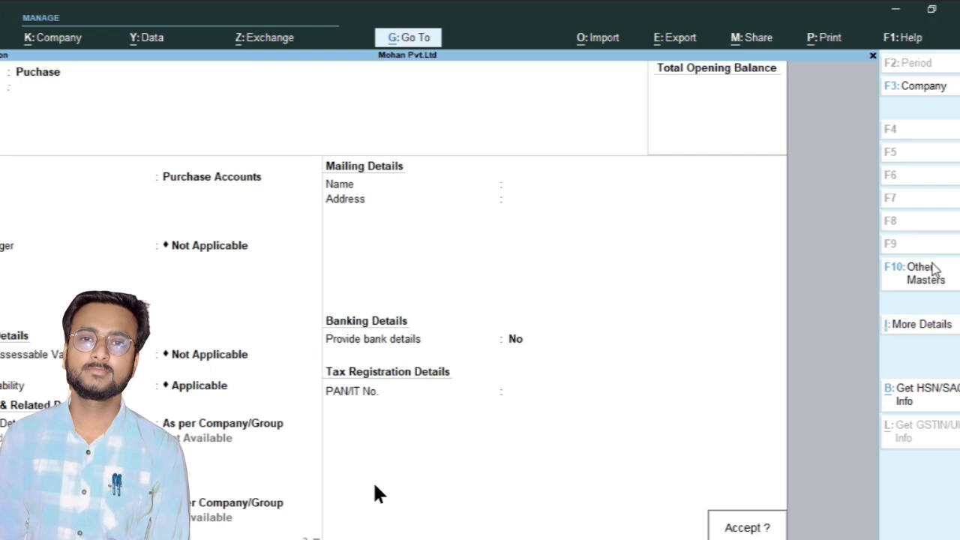
click(932, 267)
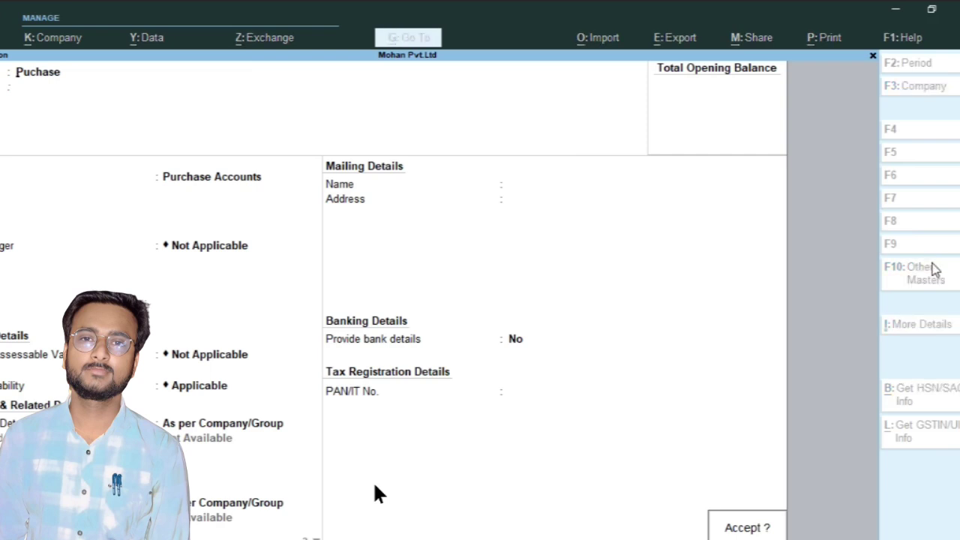
key(Return)
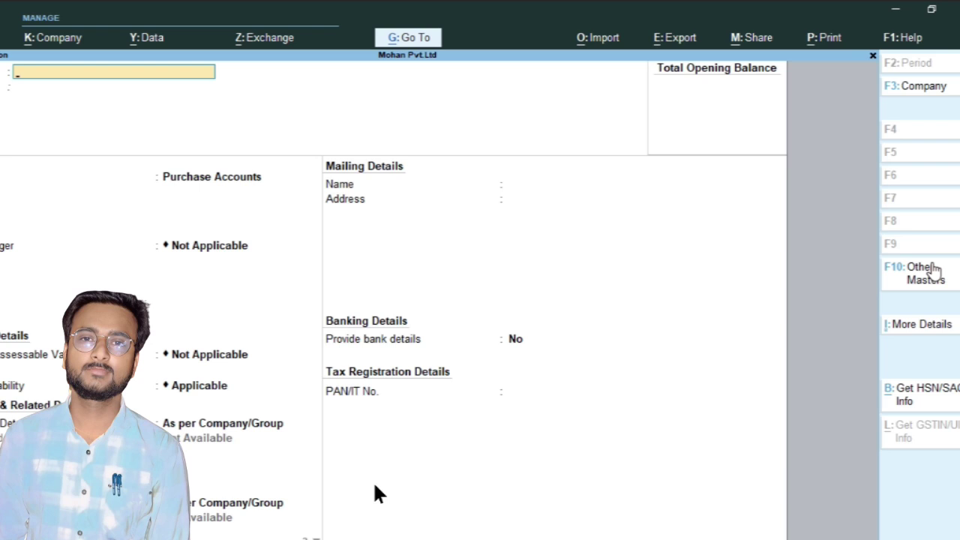
Name the new ledger Sale and place it under the Sales Accounts group
text(Sale)
key(Return)
key(Return)
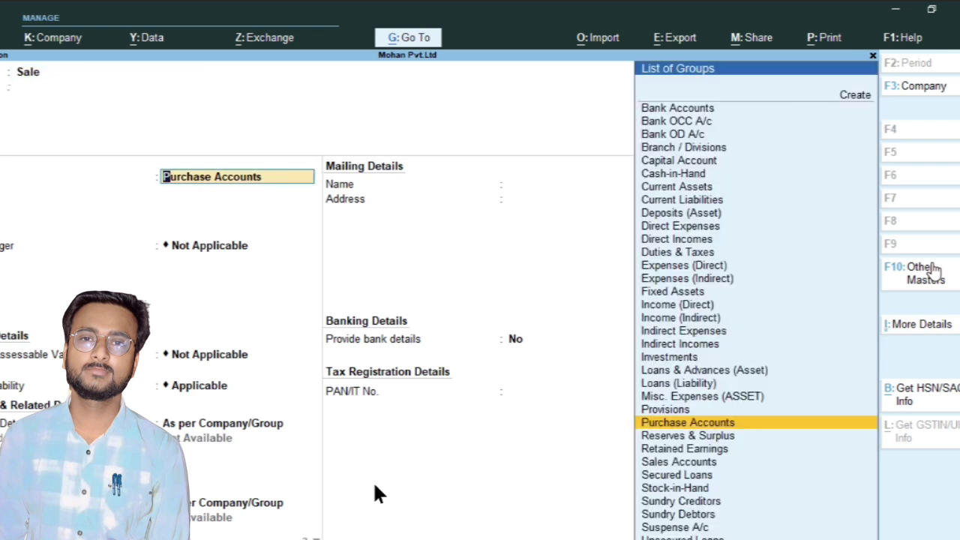
text(Sale)
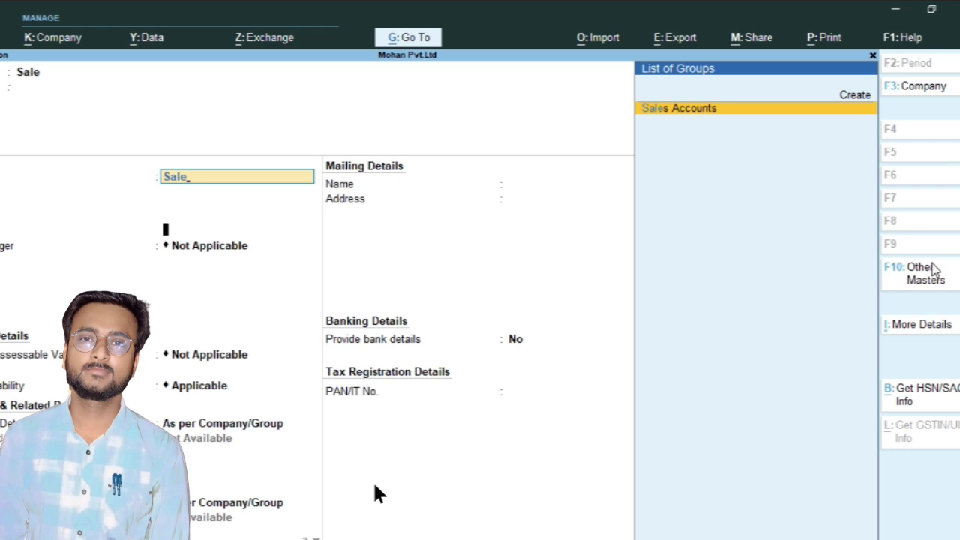
key(Return)
Keep the default tax settings and no bank details for the Sale ledger, and save it
key(Return)
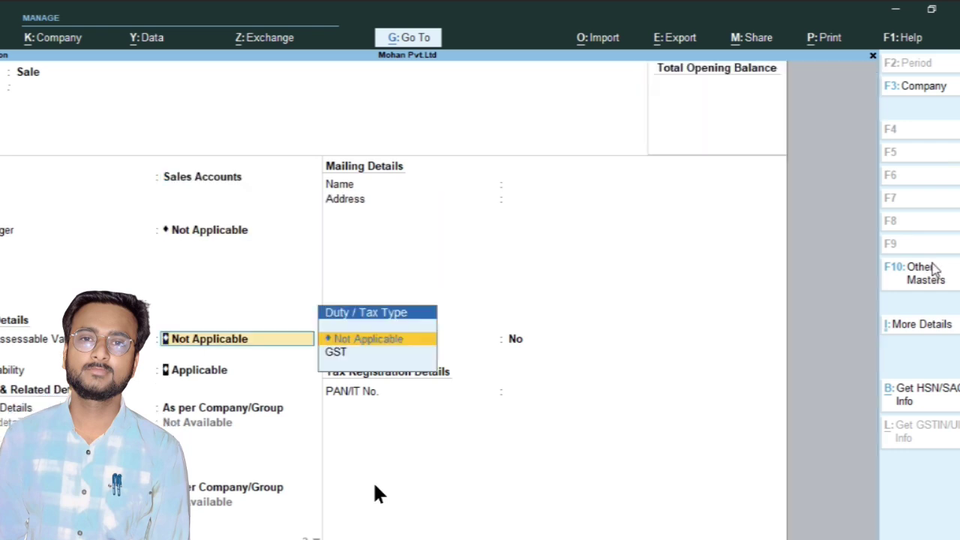
key(Return)
key(Return)
key(Return)
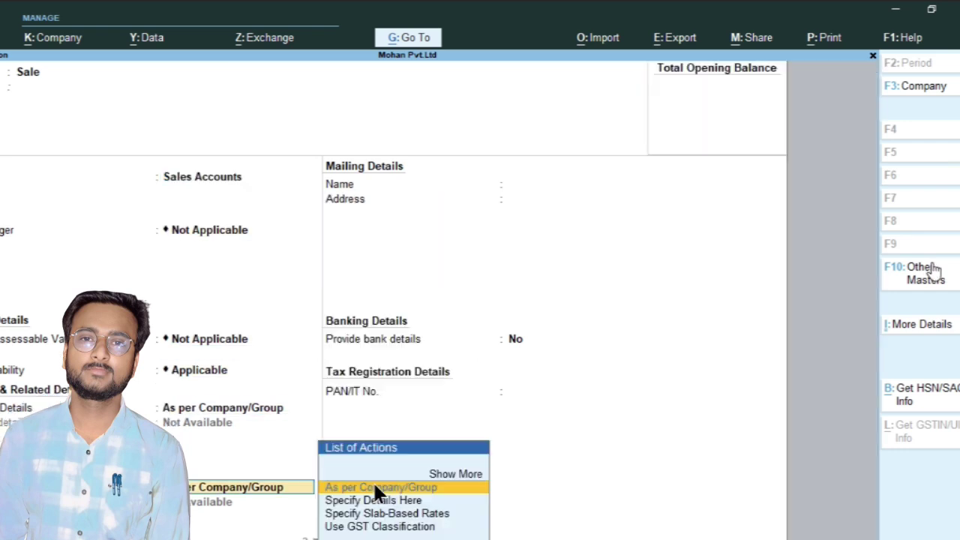
key(Return)
key(Return)
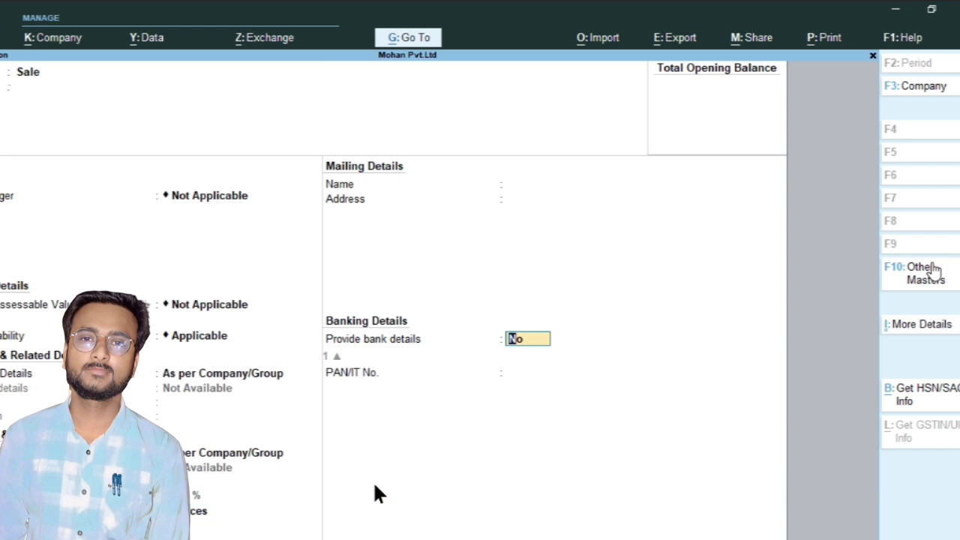
key(Return)
key(Return)
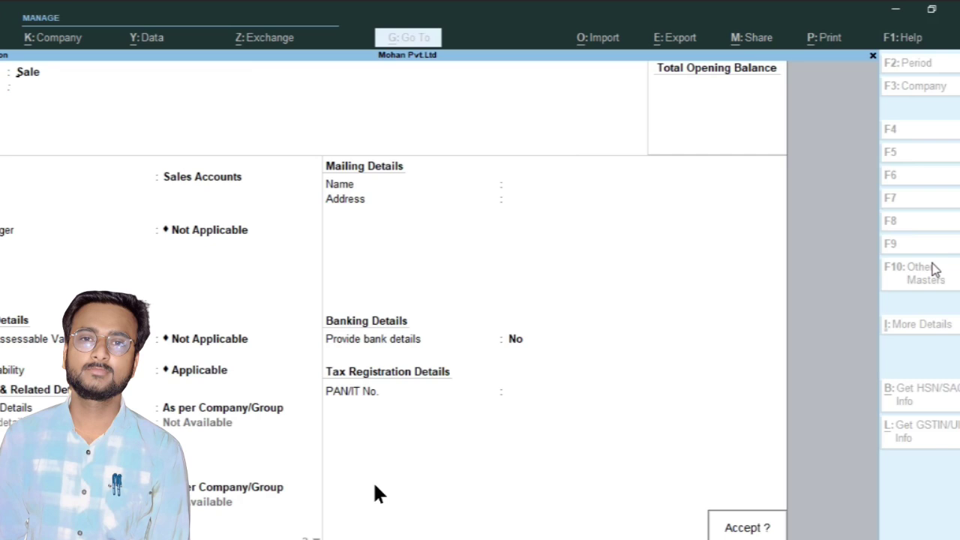
key(Return)
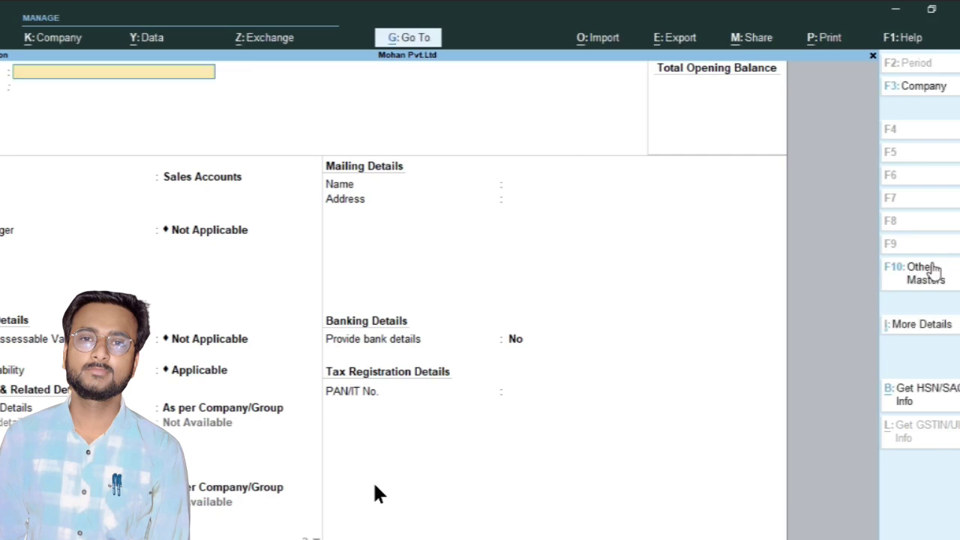
Name the new ledger Salary and place it under the Indirect Expenses group
text(Salary)
key(Return)
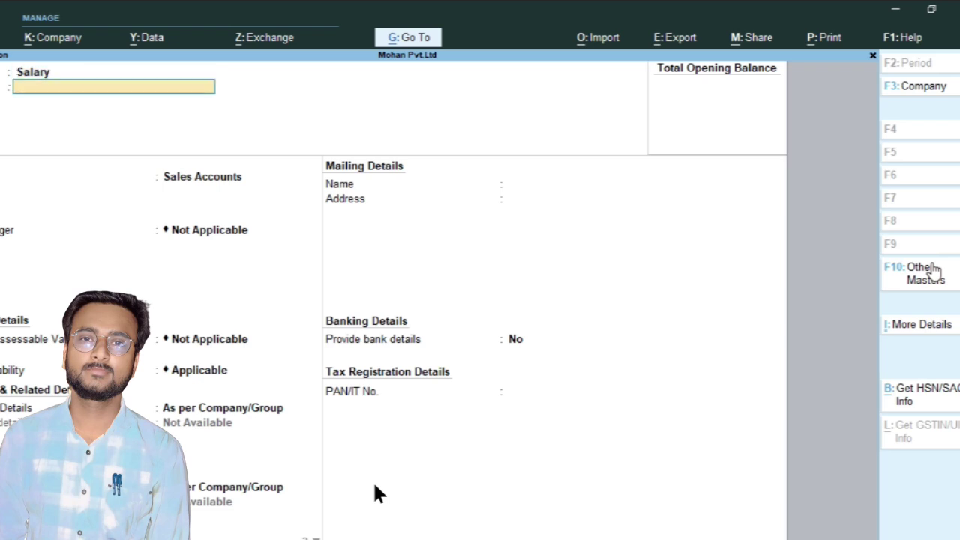
key(Return)
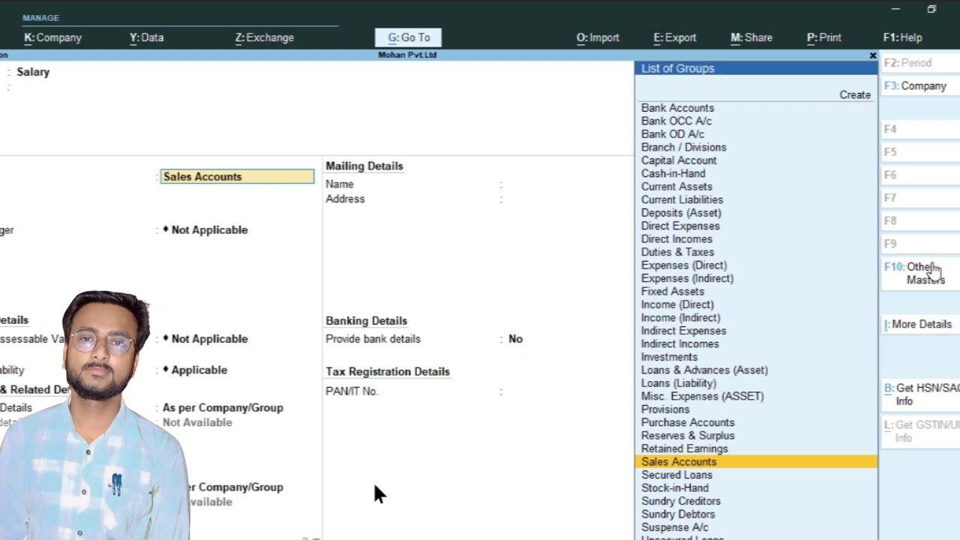
text(Ind)
text(i)
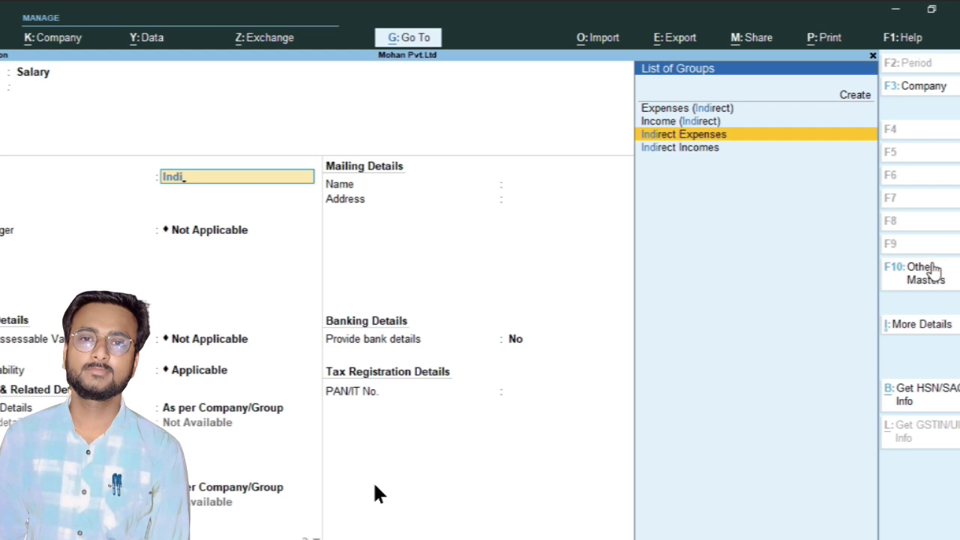
key(Return)
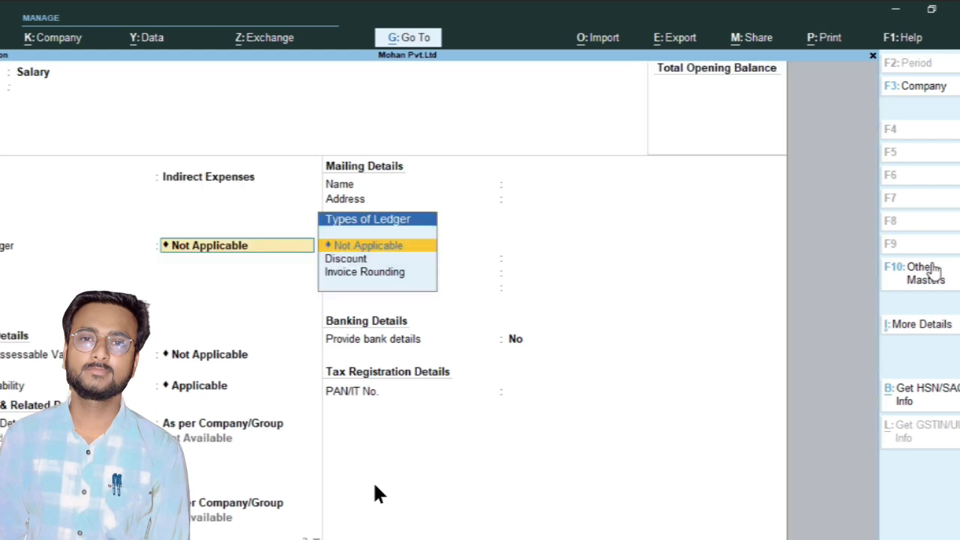
Keep the default tax settings and no bank details for the Salary ledger, and save it
key(Return)
key(Return)
key(Return)
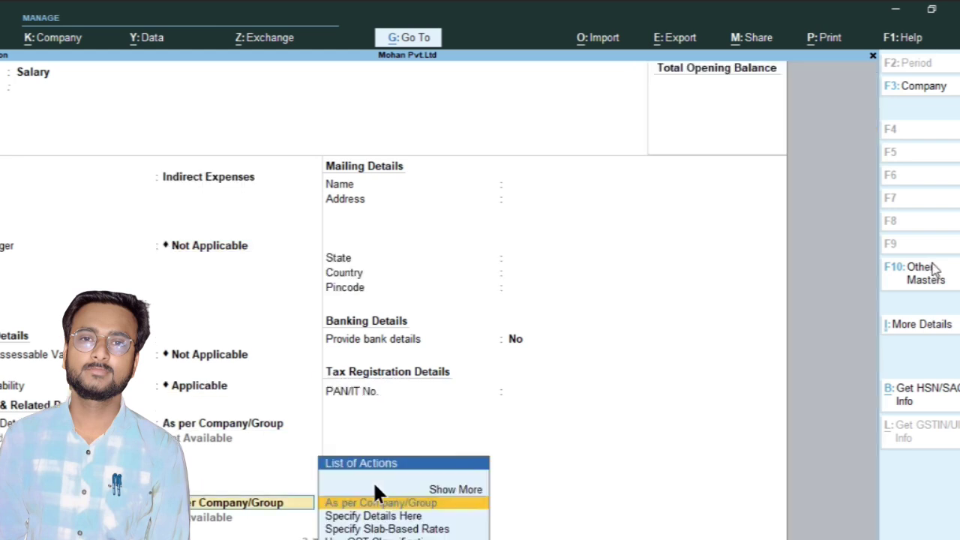
key(Return)
key(Return)
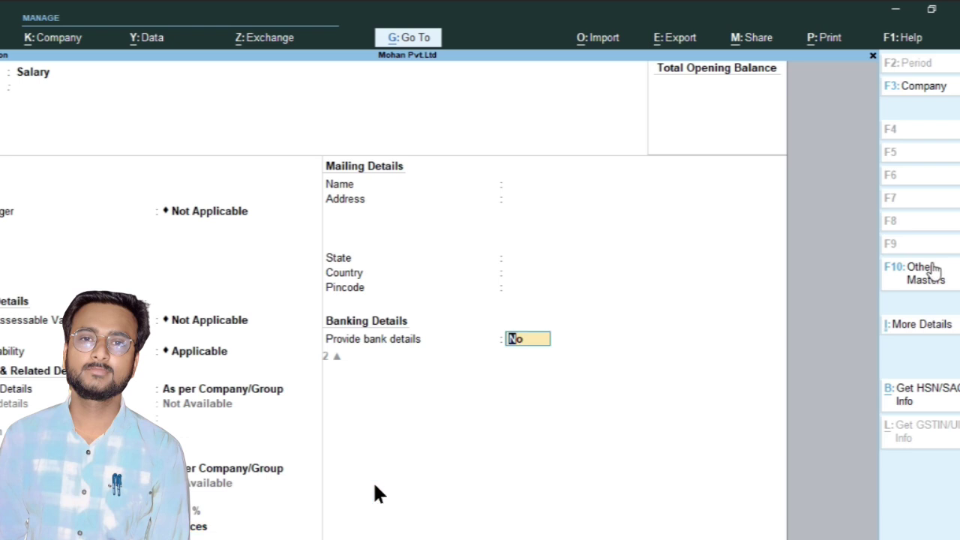
key(Return)
key(Return)
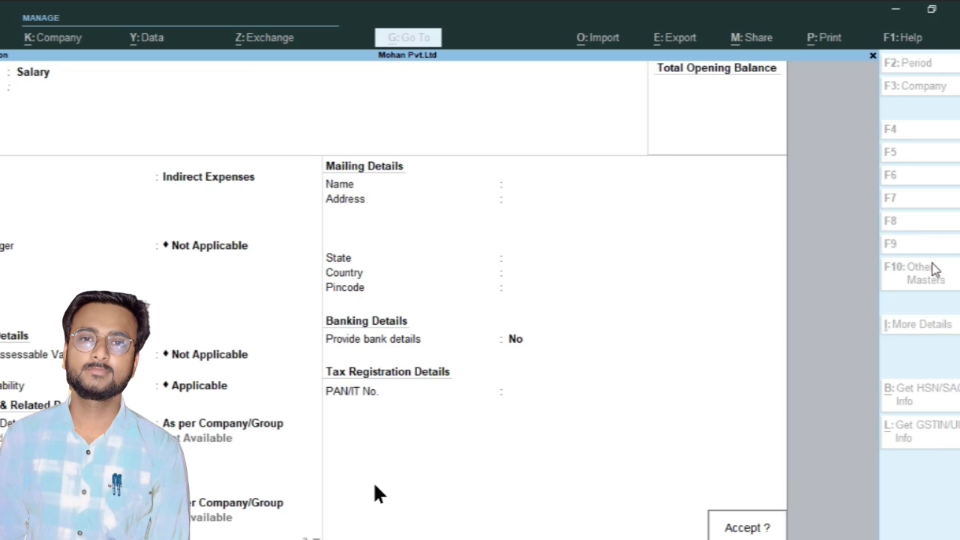
key(Return)
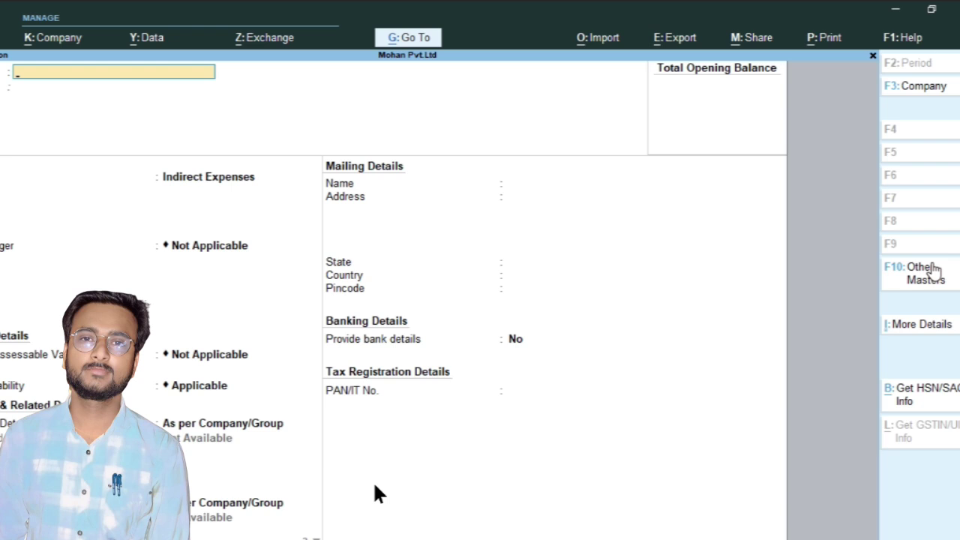
Name the new ledger Rent and place it under the Direct Expenses group
text(Rent)
key(Return)
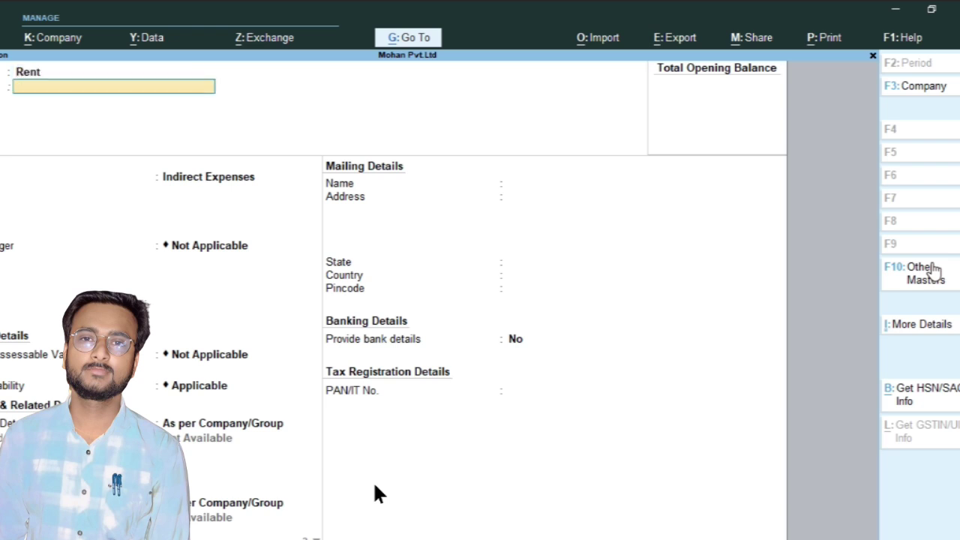
key(Return)
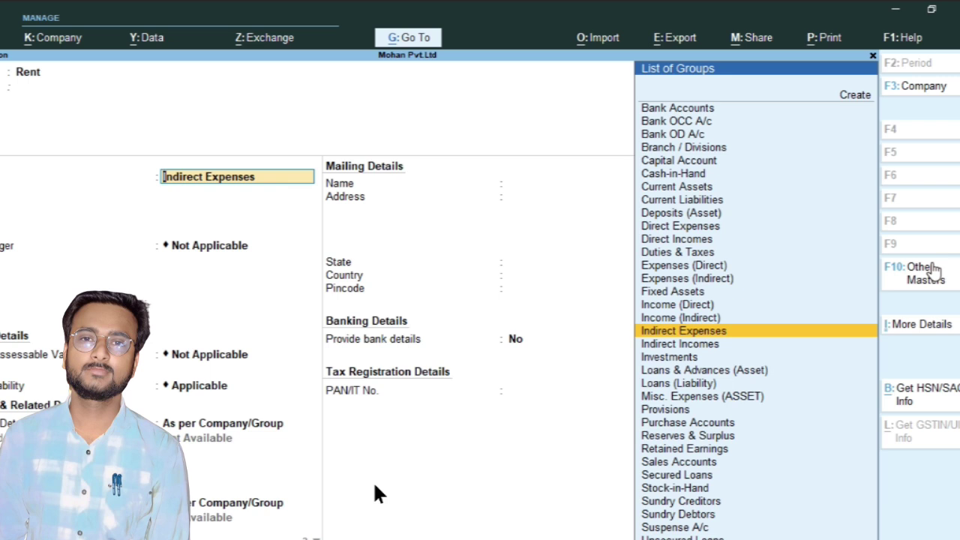
text(Direct)
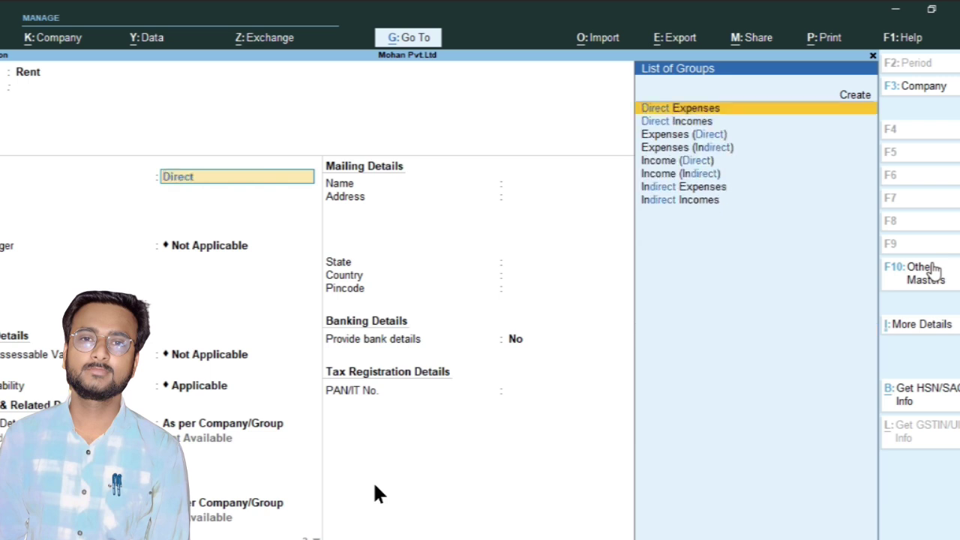
key(Return)
Save the Rent ledger with default tax settings and no bank details, and leave ledger creation for the Gateway of Tally
key(Return)
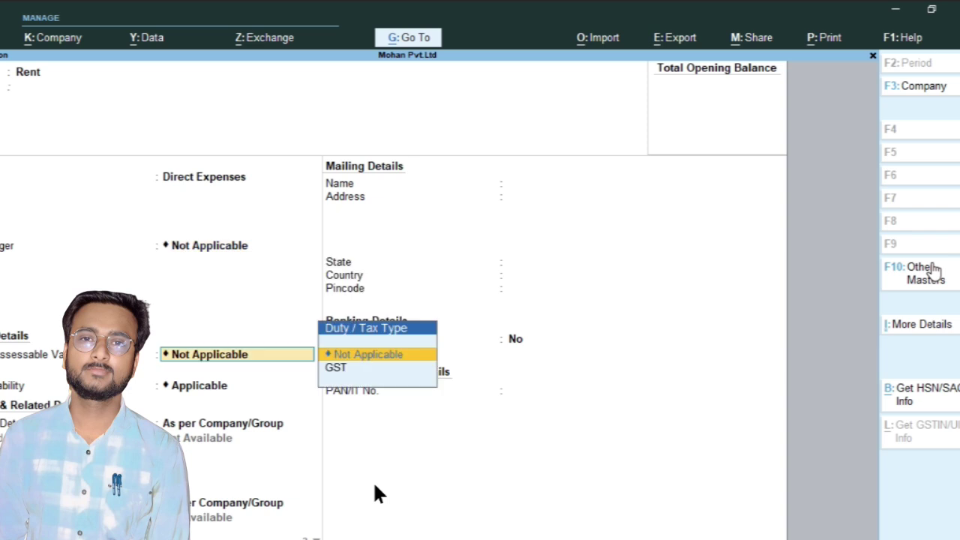
key(Return)
key(Return)
key(Return)
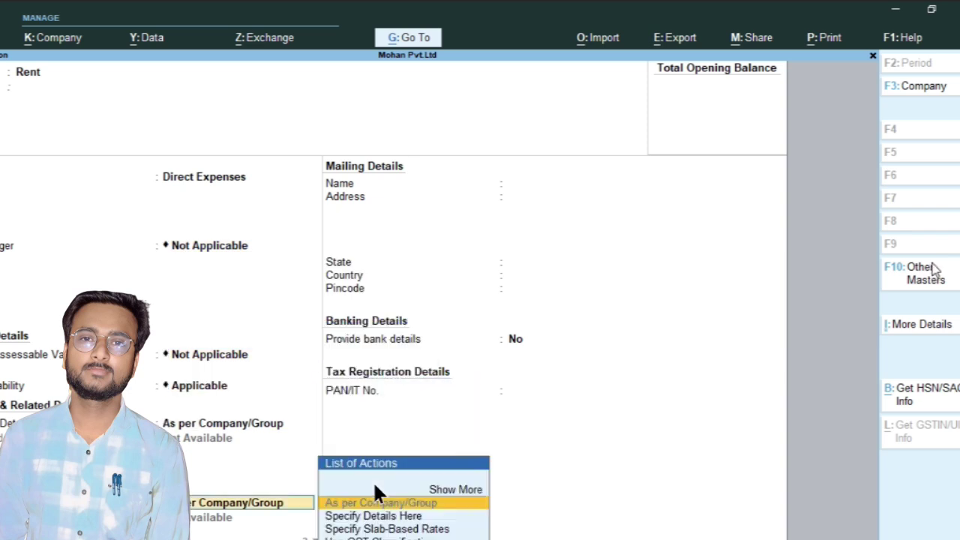
key(Return)
key(Return)
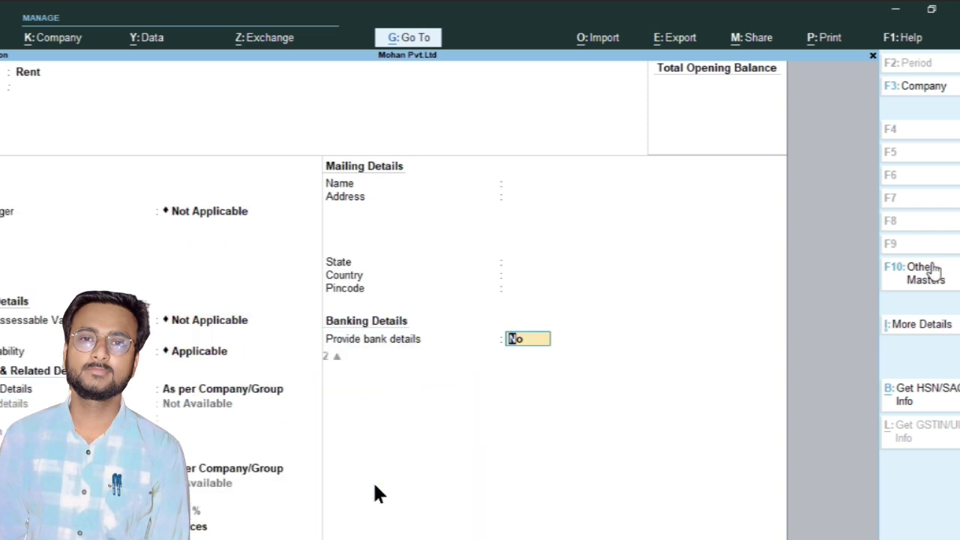
key(Return)
key(Return)
key(Return)
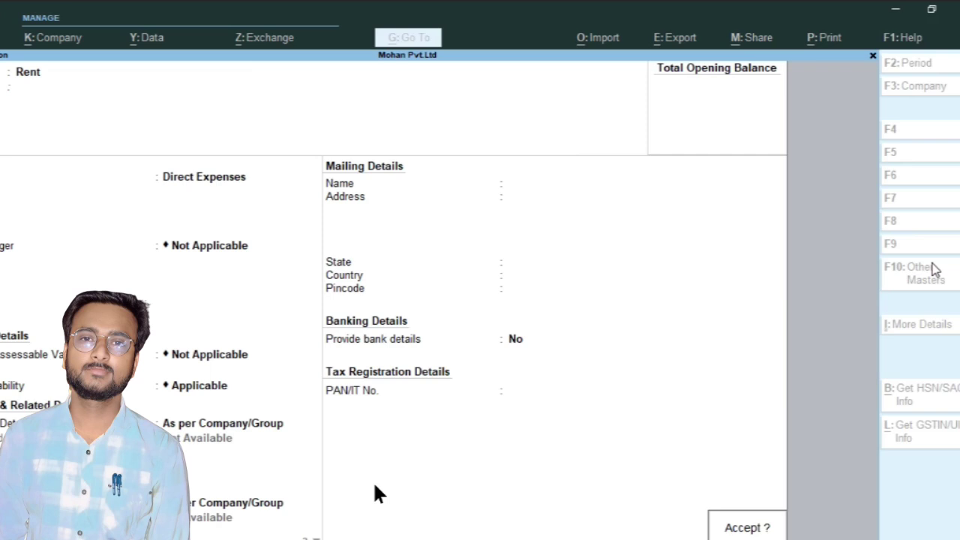
key(Return)
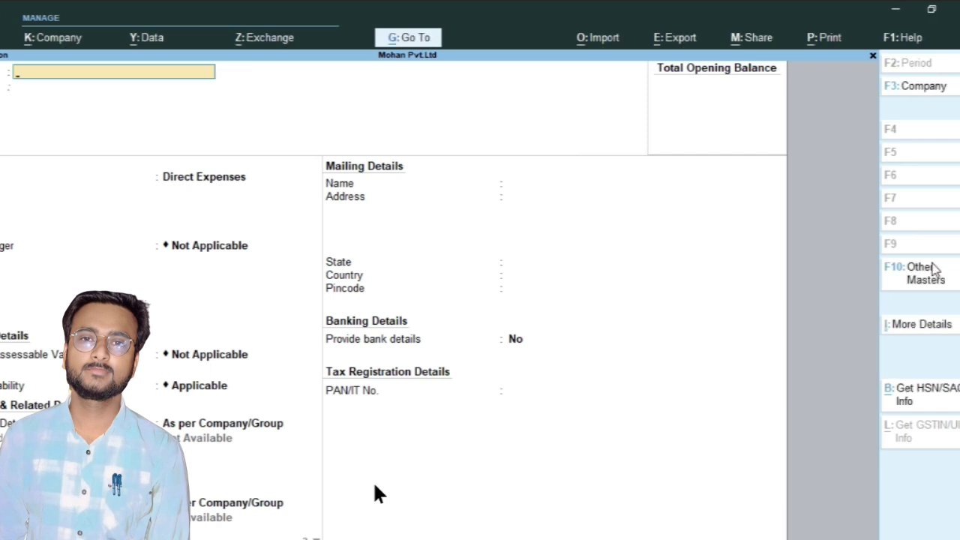
key(Escape)
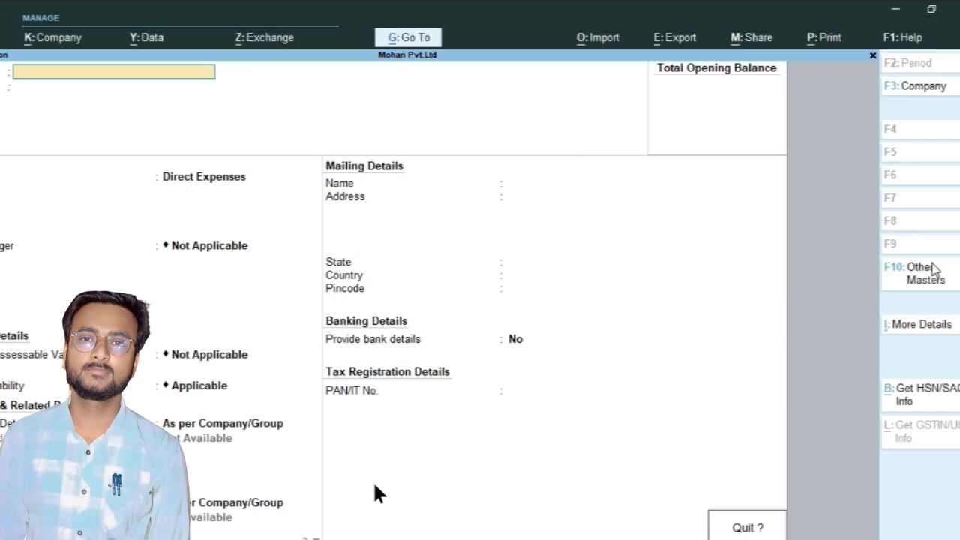
key(Return)
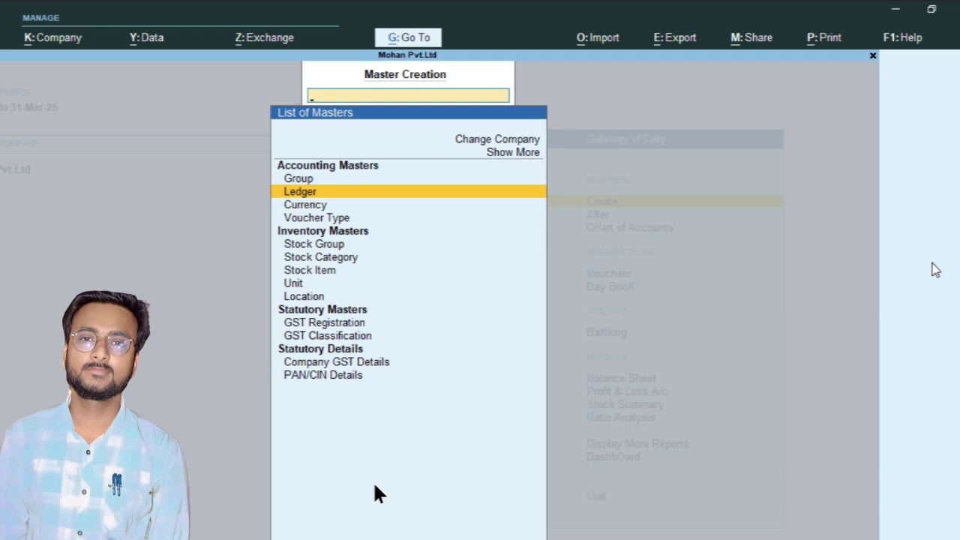
key(Escape)
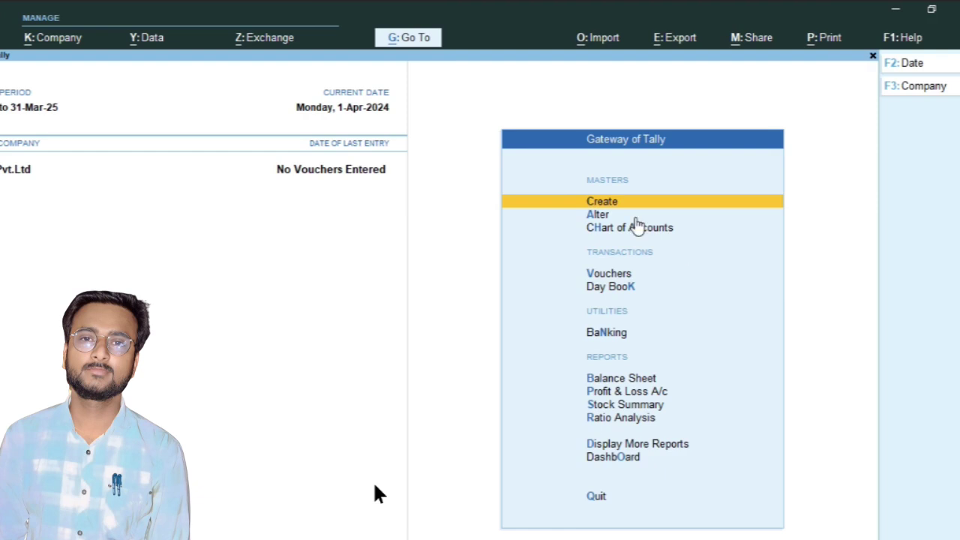
Open the existing Rent ledger for alteration
key(Down)
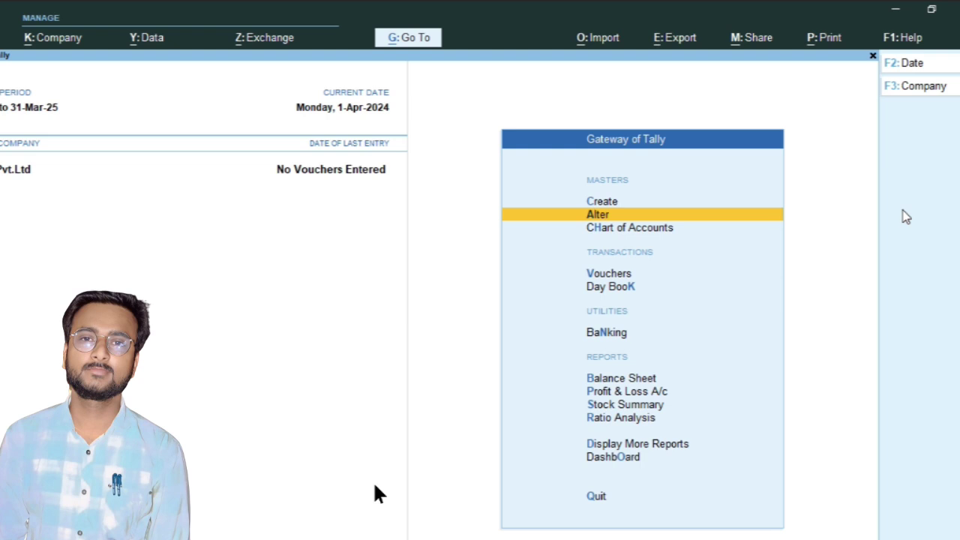
key(Return)
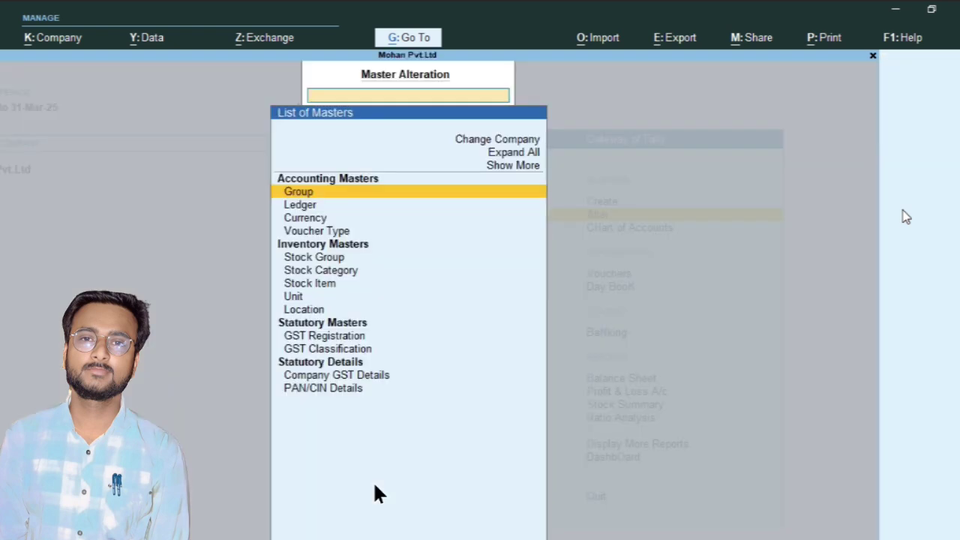
key(Down)
key(Return)
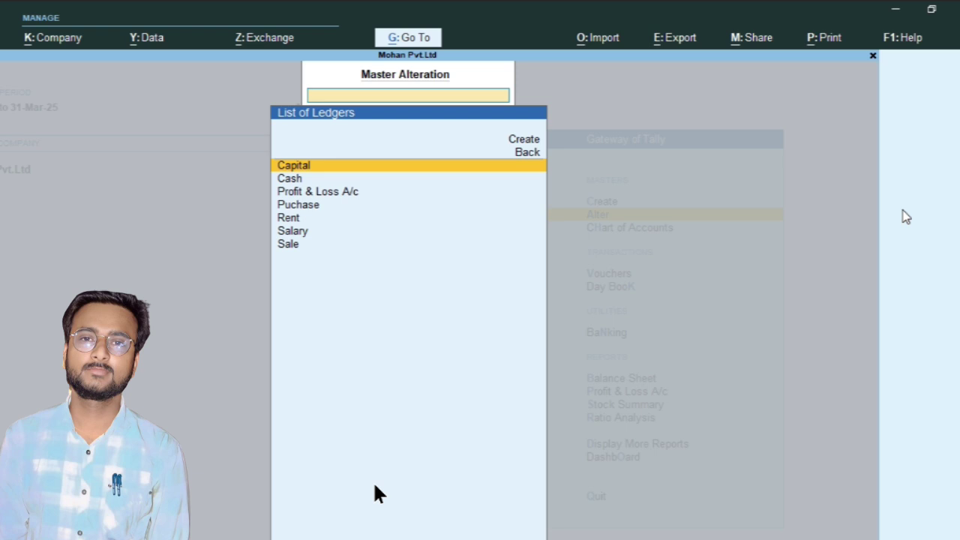
key(Down)
key(Down)
key(Down)
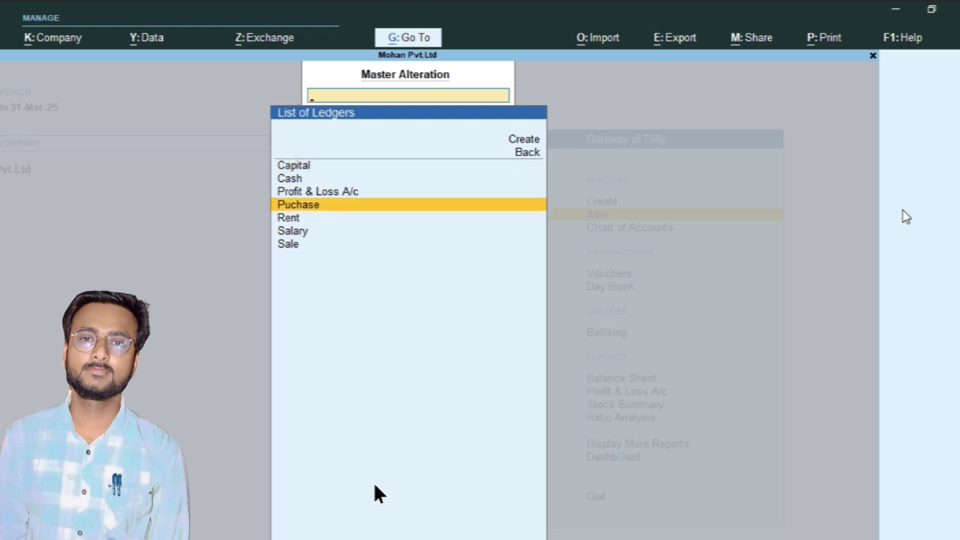
key(Down)
key(Down)
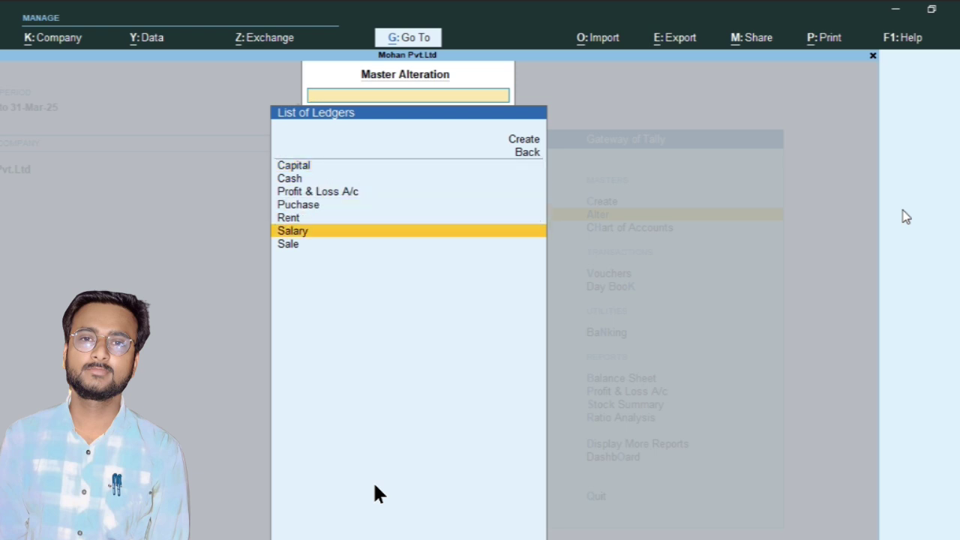
key(Down)
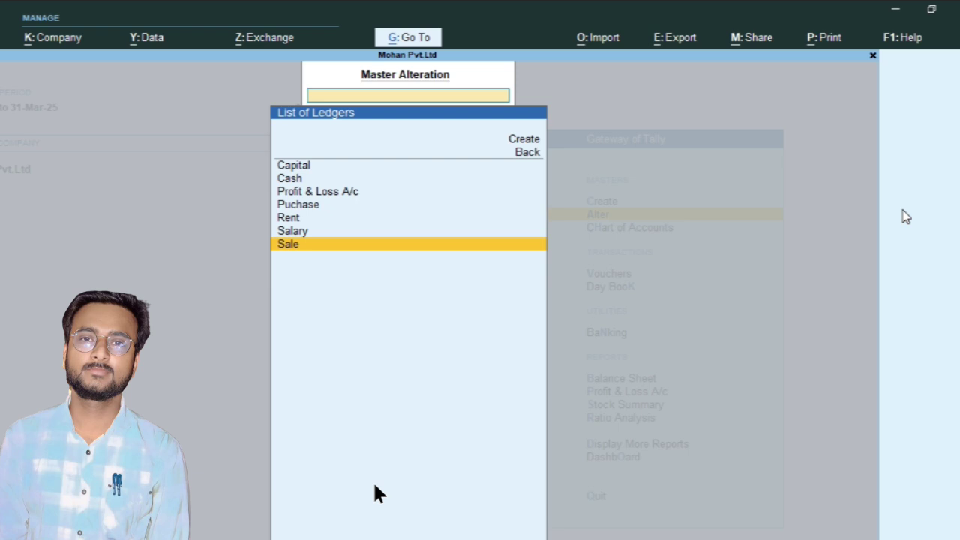
key(Up)
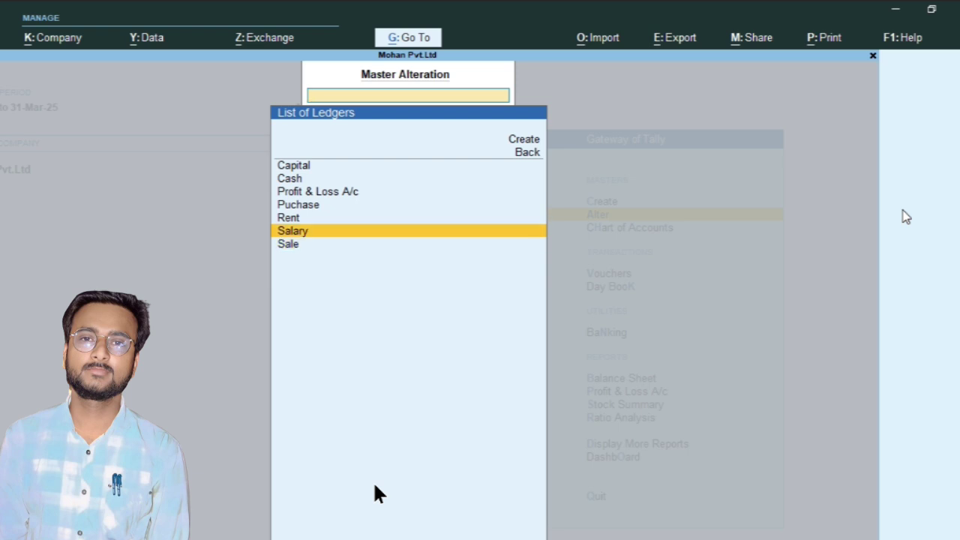
key(Up)
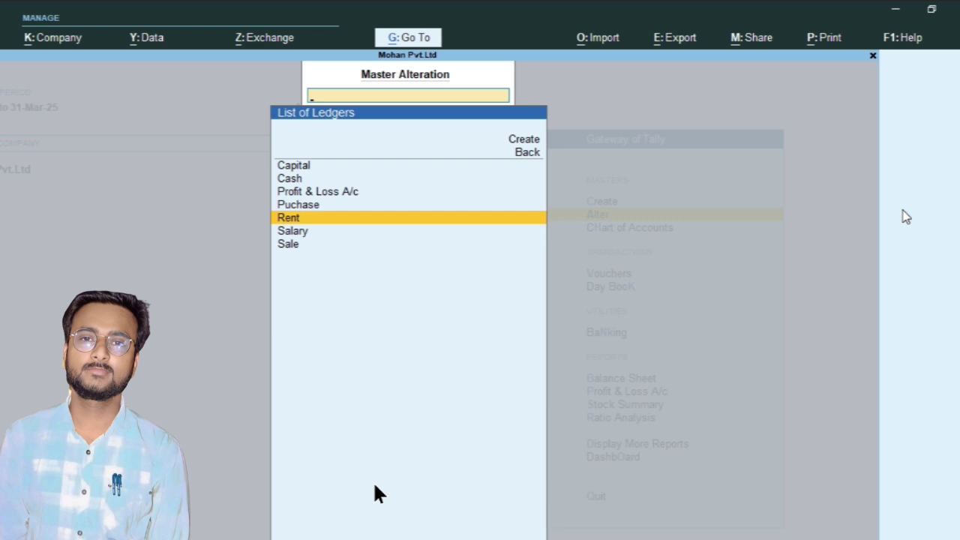
key(Return)
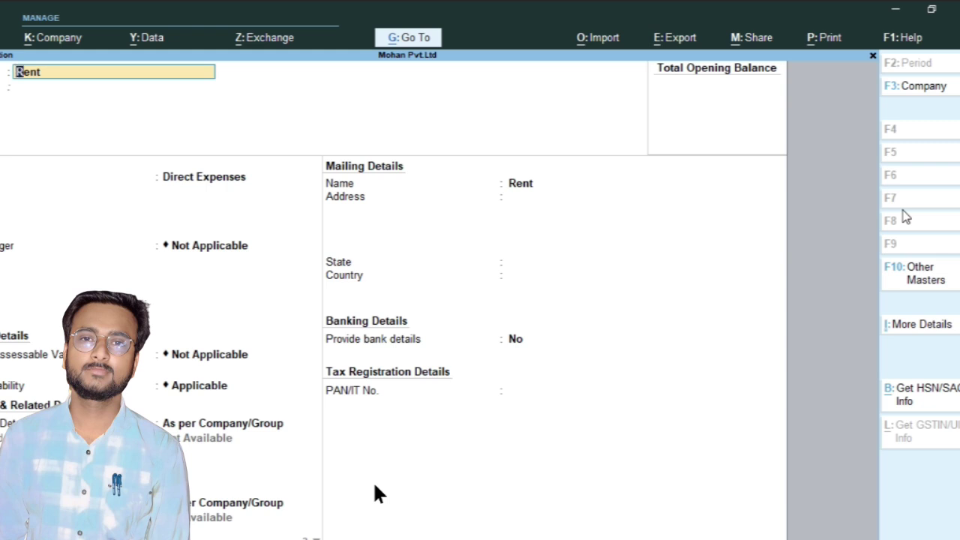
Move the Rent ledger to the Indirect Expenses group and save the alteration with the other settings at their defaults
key(Return)
key(Return)
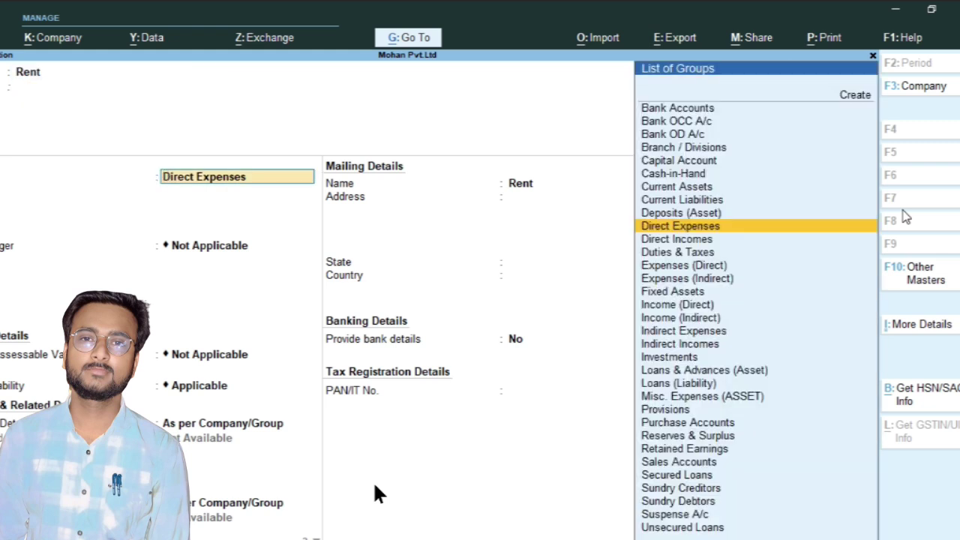
text(i)
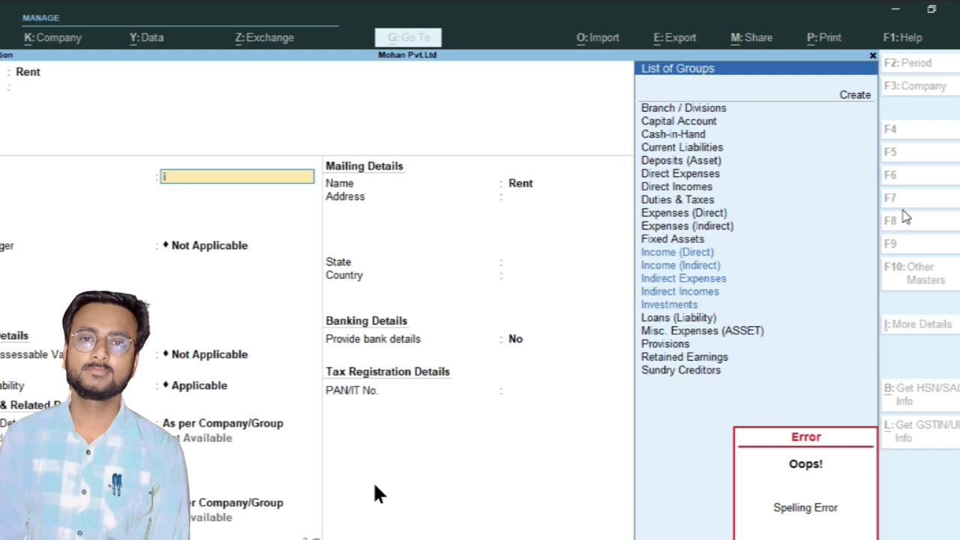
text(nd)
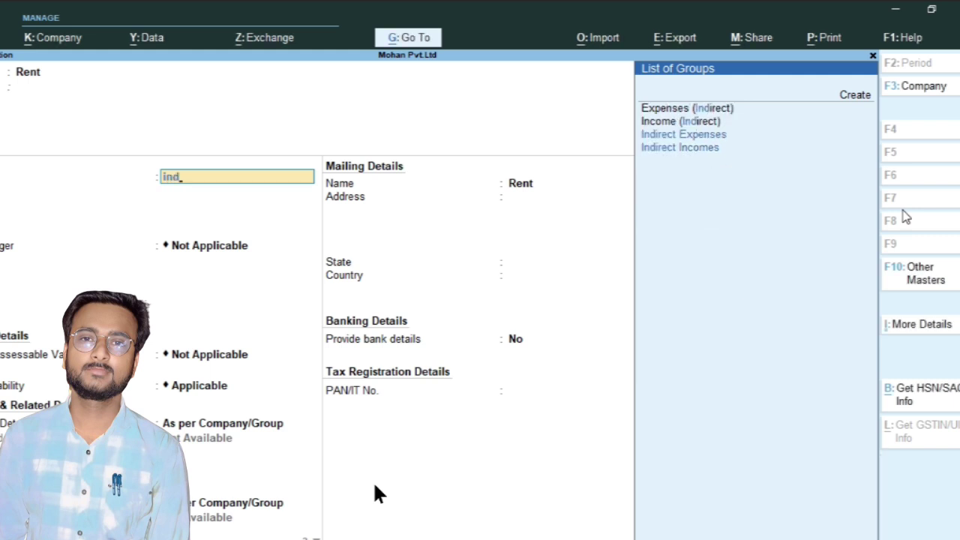
text(i)
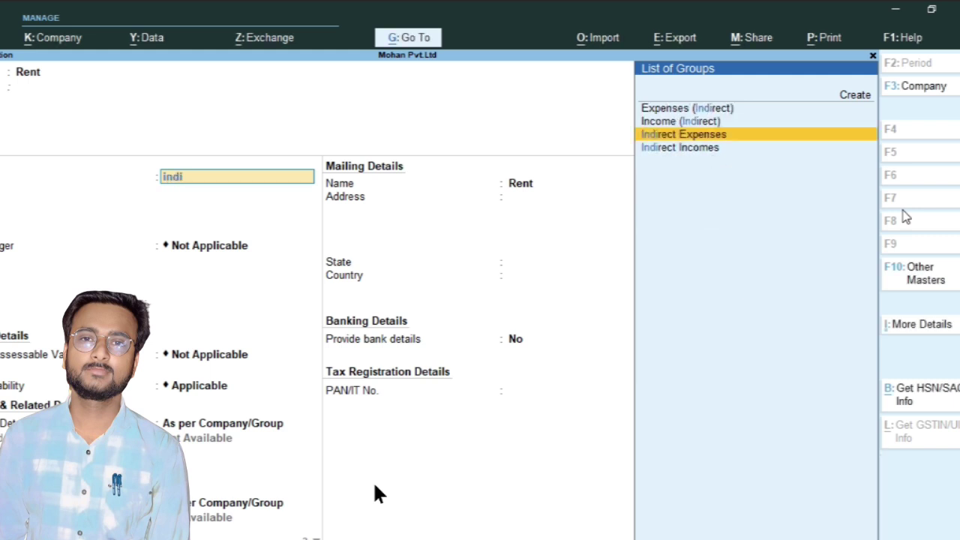
key(Return)
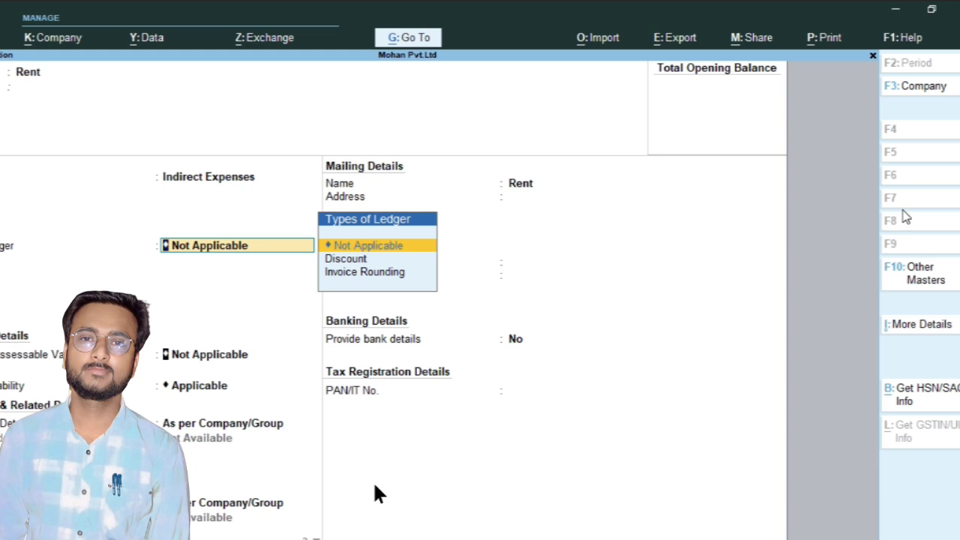
key(Return)
key(Return)
key(Return)
key(ctrl)
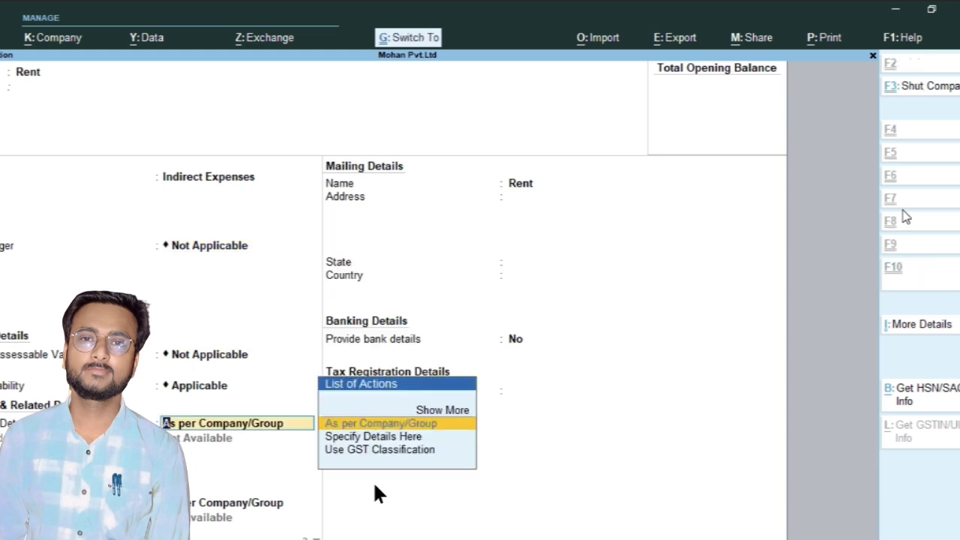
key(ctrl+a)
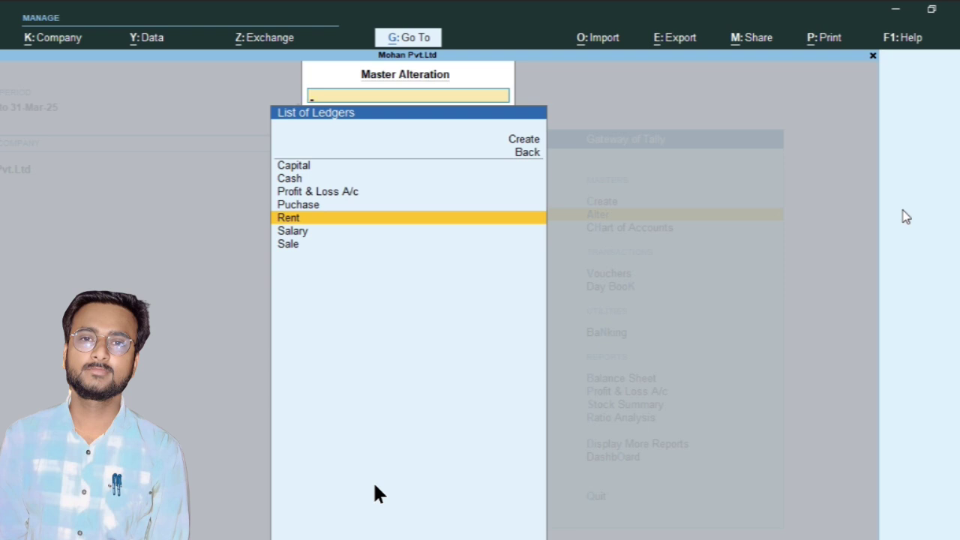
Look through the ledgers listed for alteration, from Capital to Sale, and return to the Gateway of Tally
key(Up)
key(Up)
key(Up)
key(Up)
key(Down)
key(Down)
key(Down)
key(Down)
key(Down)
key(Down)
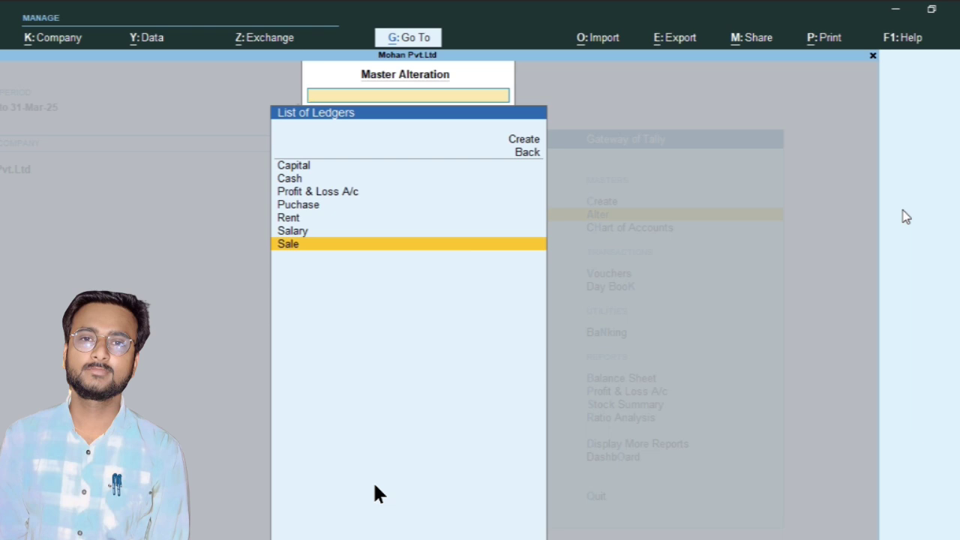
key(Escape)
key(Escape)
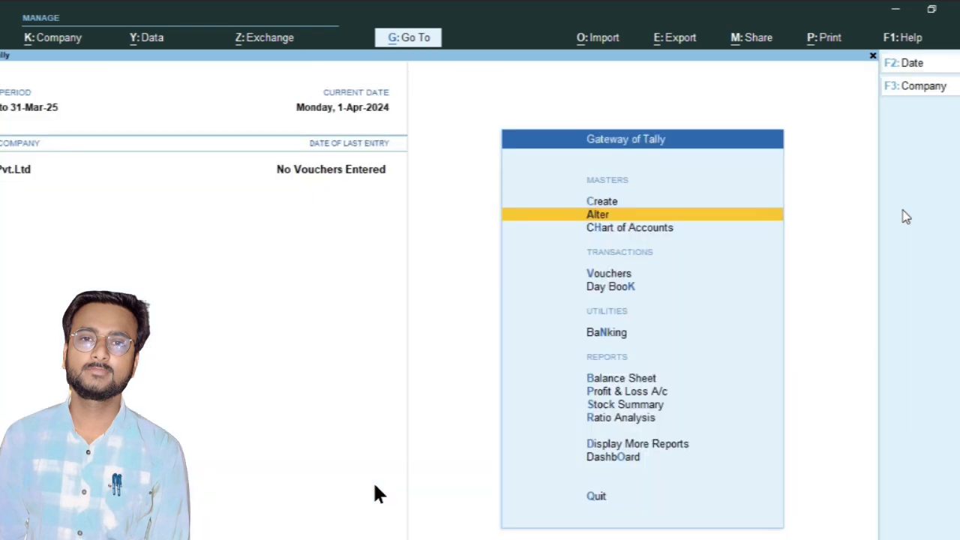
Open the existing Rent ledger in master alteration and delete it from the company, confirming the deletion
click(902, 210)
key(Return)
key(Down)
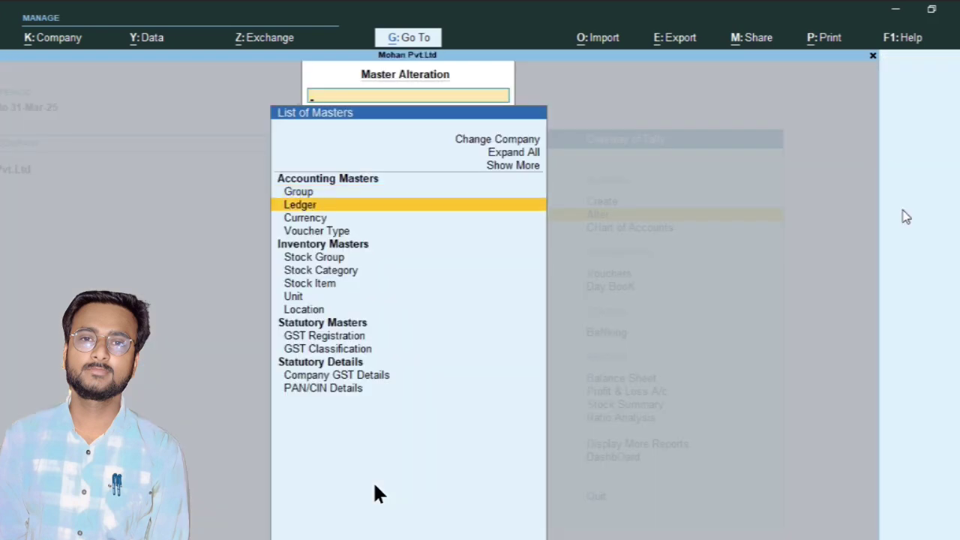
key(Return)
key(Down)
key(Down)
key(Down)
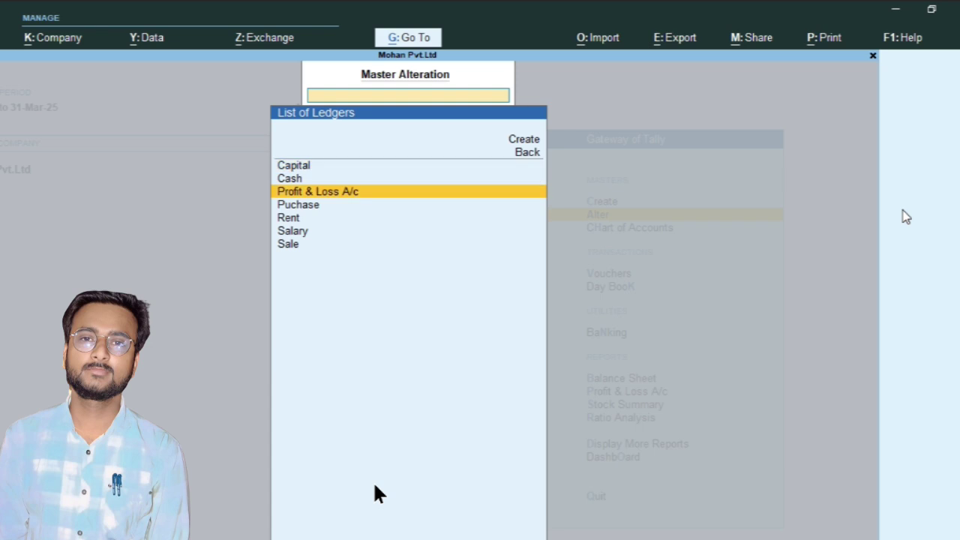
key(Down)
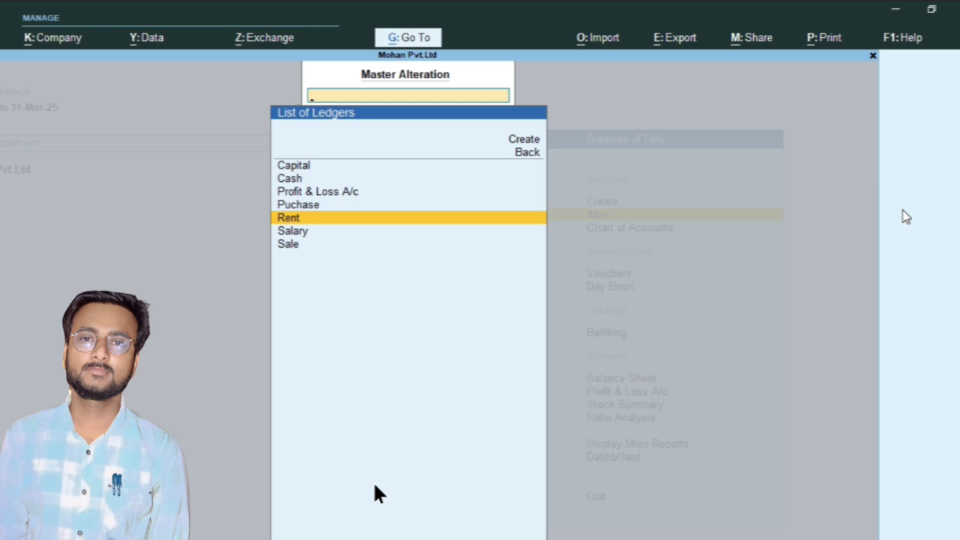
key(Return)
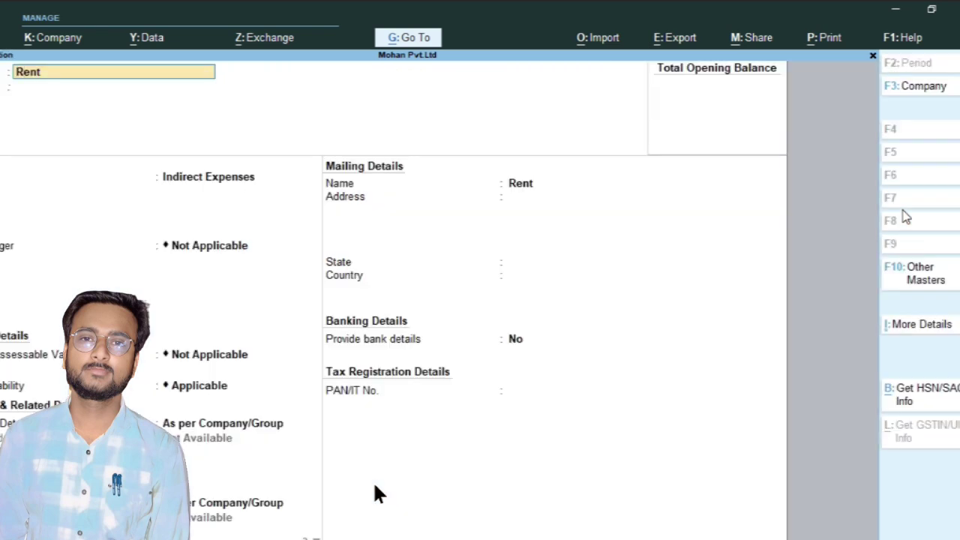
click(904, 213)
key(alt)
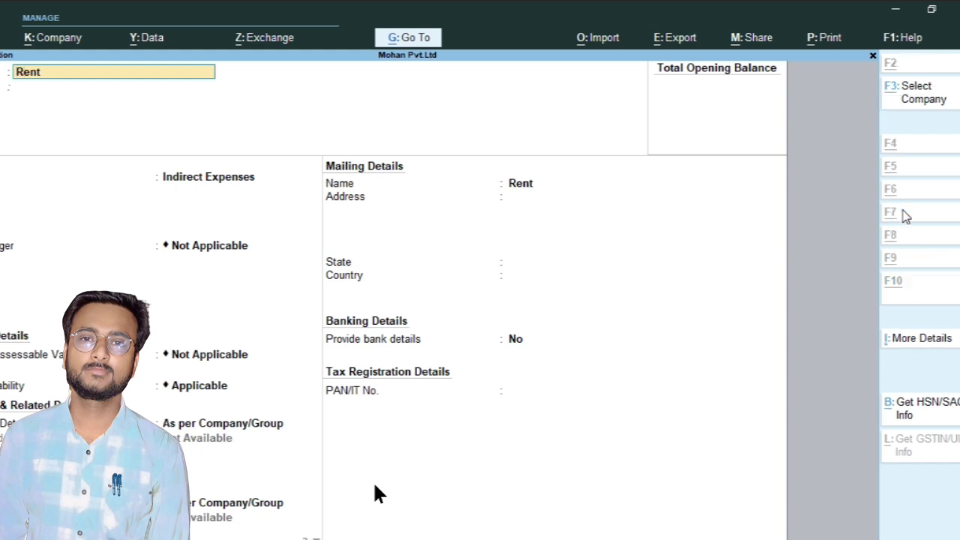
key(alt+d)
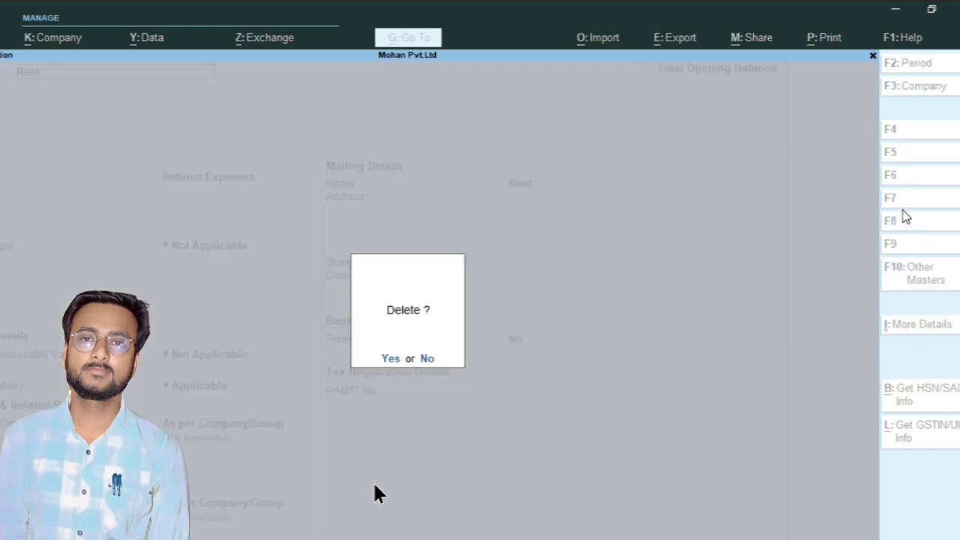
click(901, 209)
key(y)
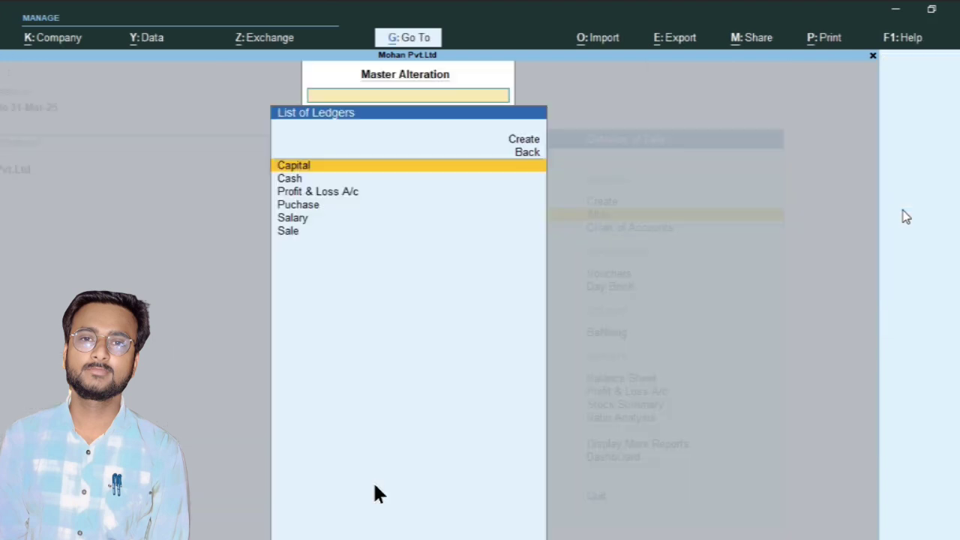
Check the remaining ledgers in the alteration list, from Capital down to Sale, and return to the Gateway of Tally
key(Down)
key(Down)
key(Down)
key(Down)
key(Down)
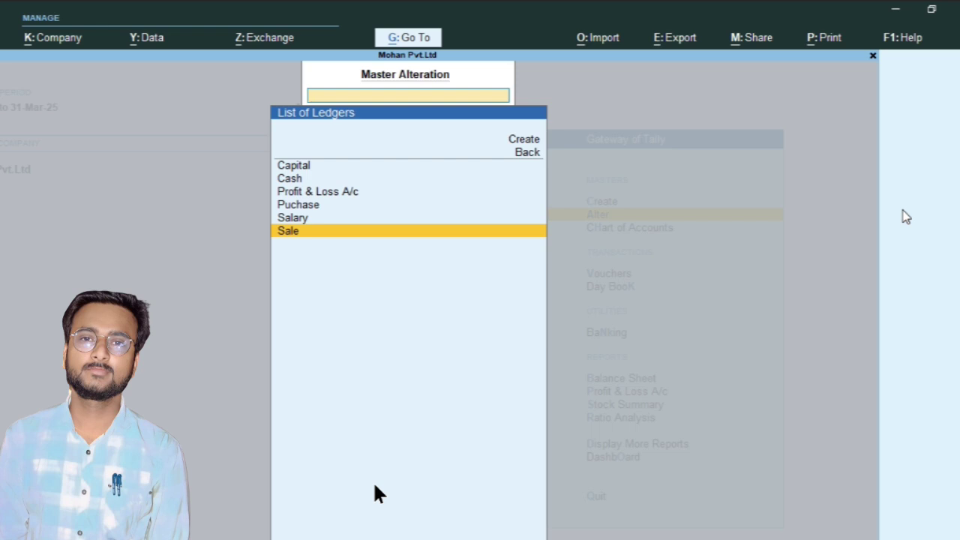
key(Escape)
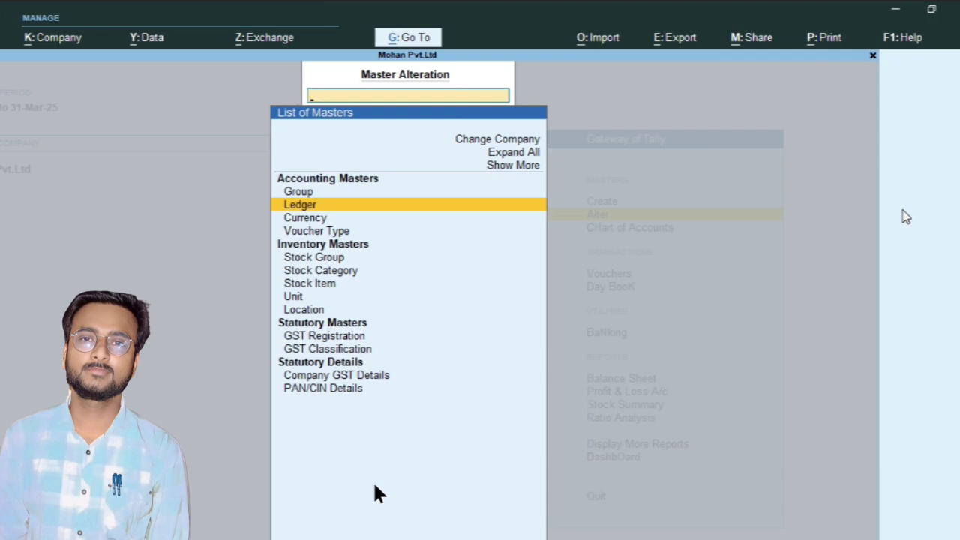
key(Escape)
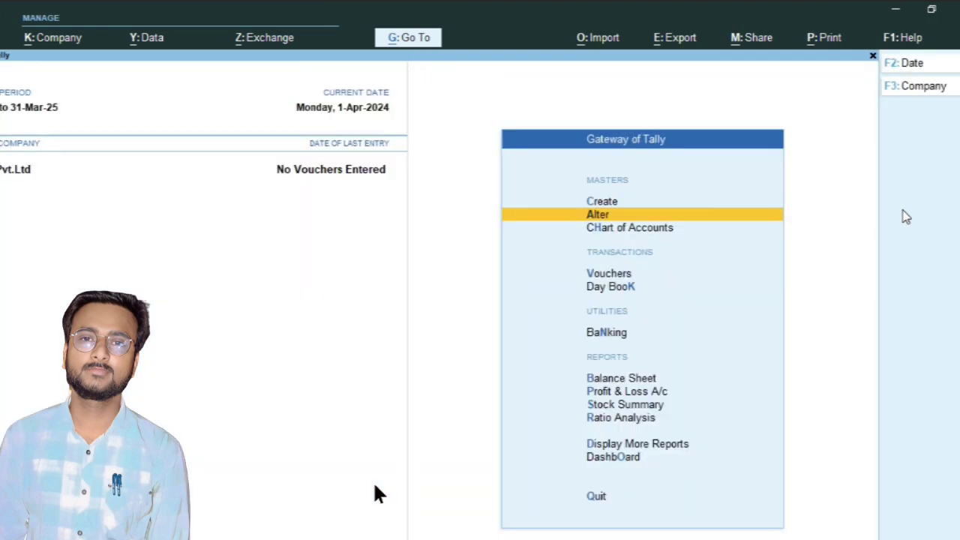